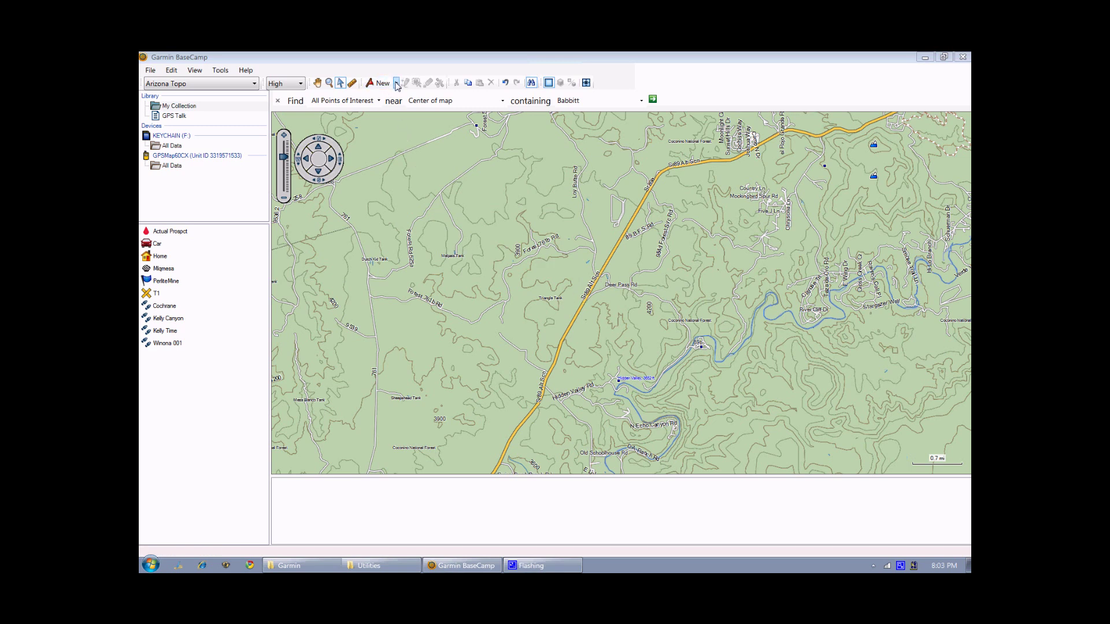
Place a new waypoint at the Deer Pass Rd junction and name it Loy Turnoff.
left_click(397, 85)
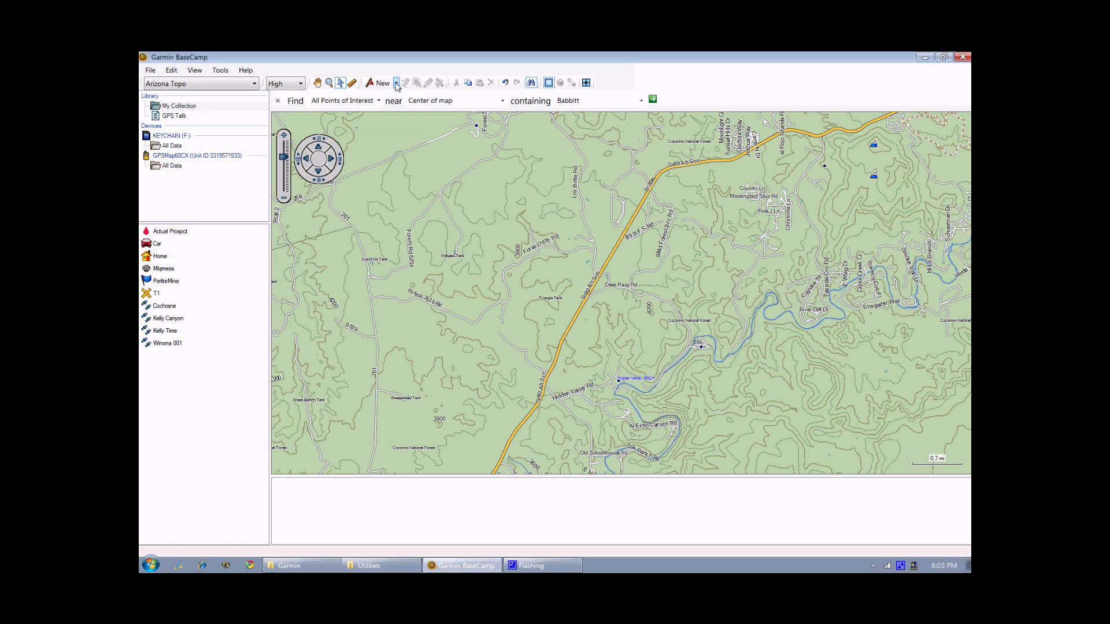
left_click(396, 85)
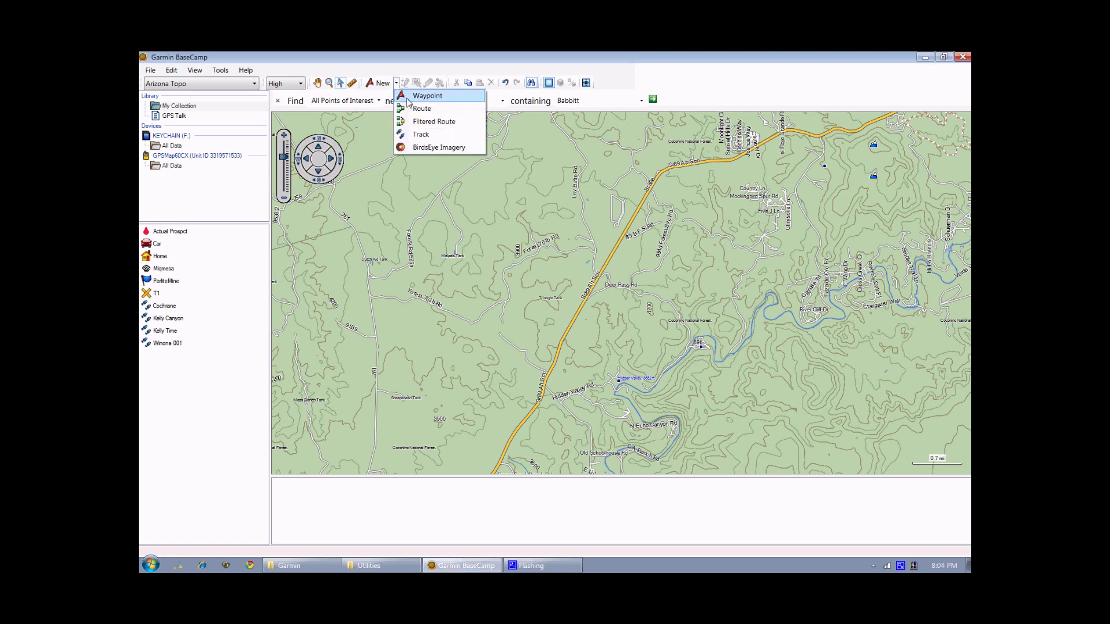
left_click(408, 100)
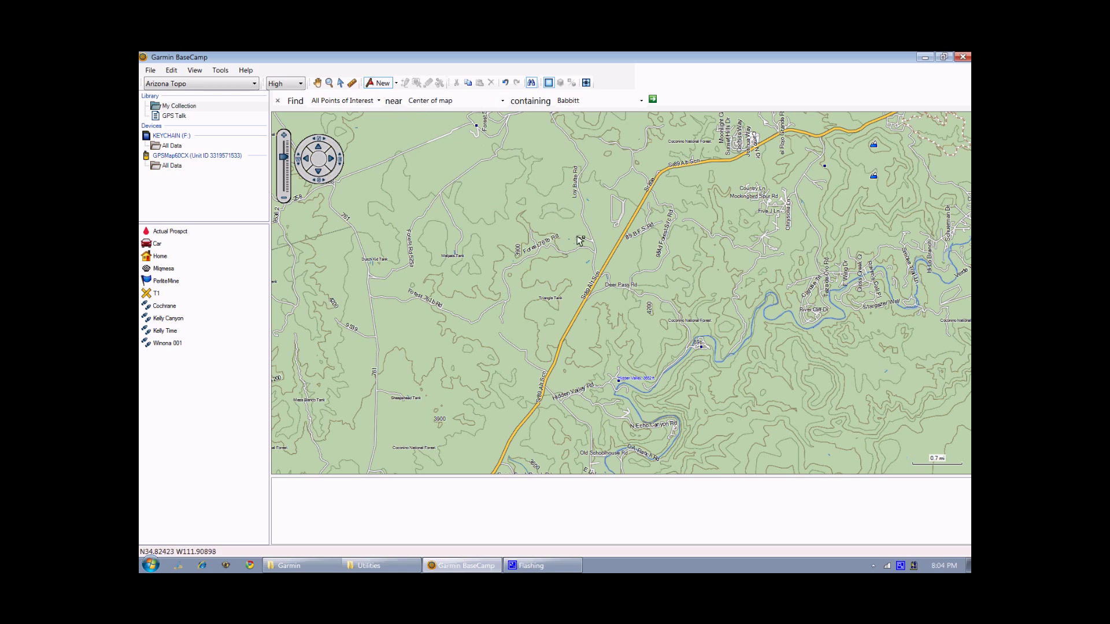
left_click(601, 280)
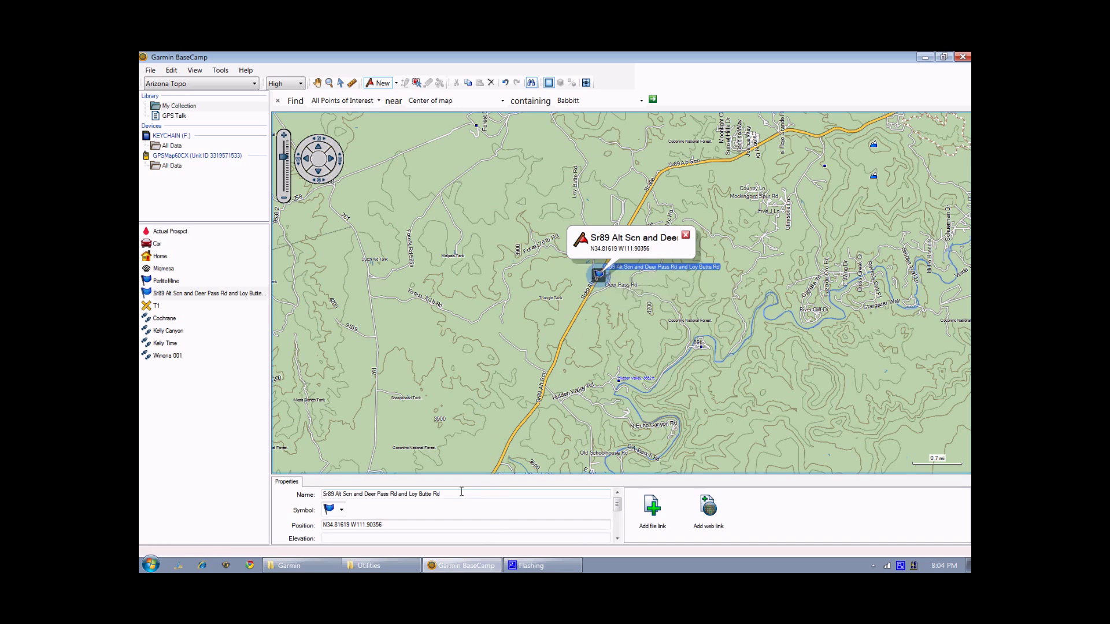
left_click_drag(458, 492, 305, 481)
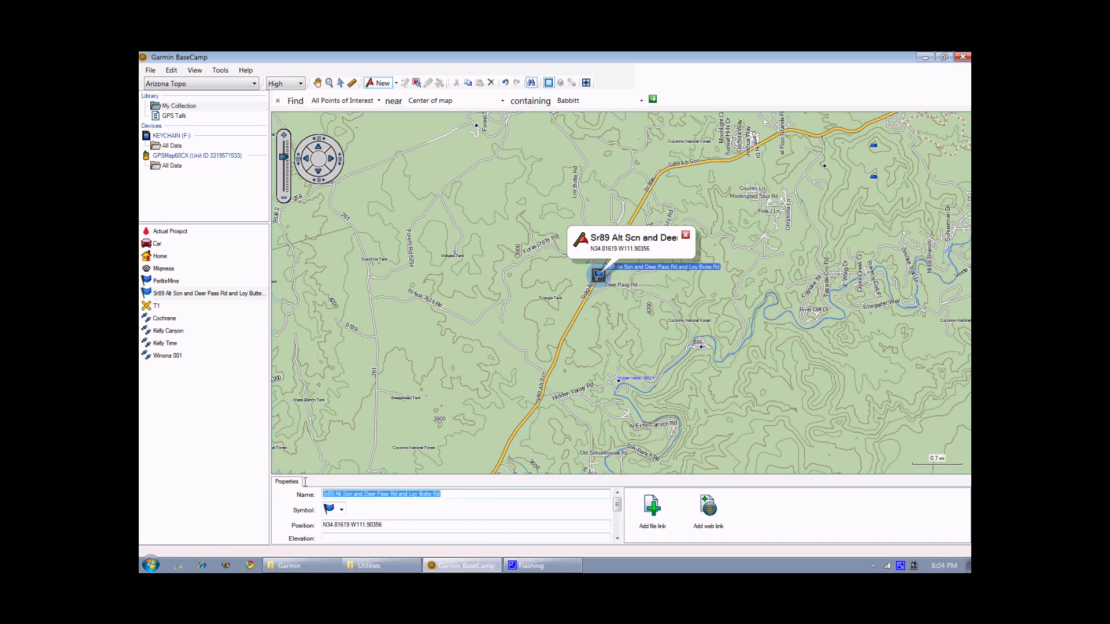
type("L")
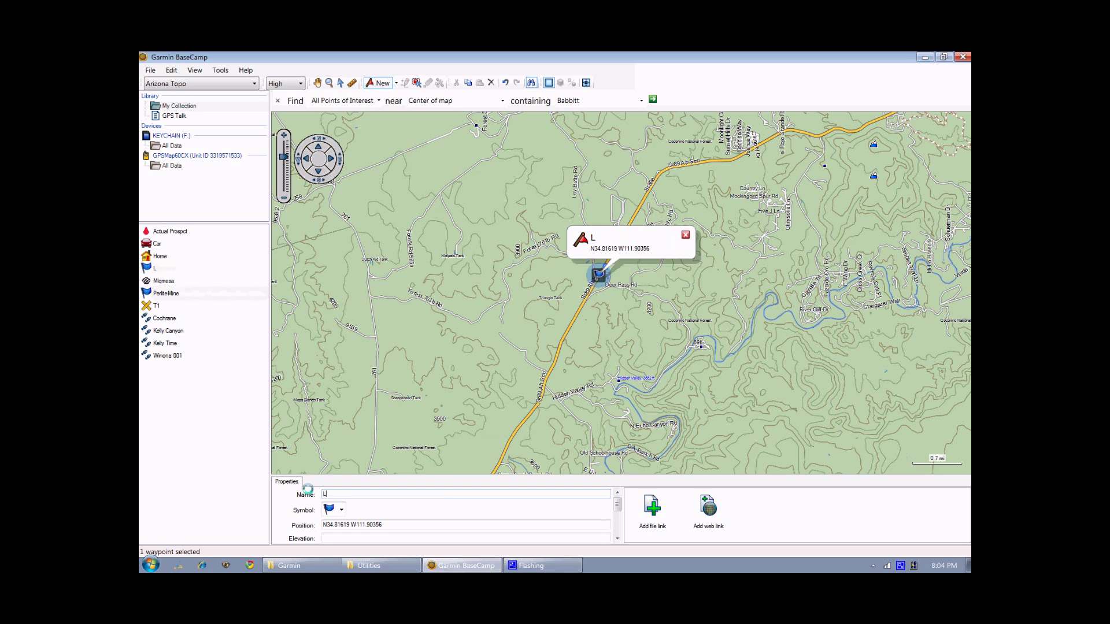
type("oiy Turnoff")
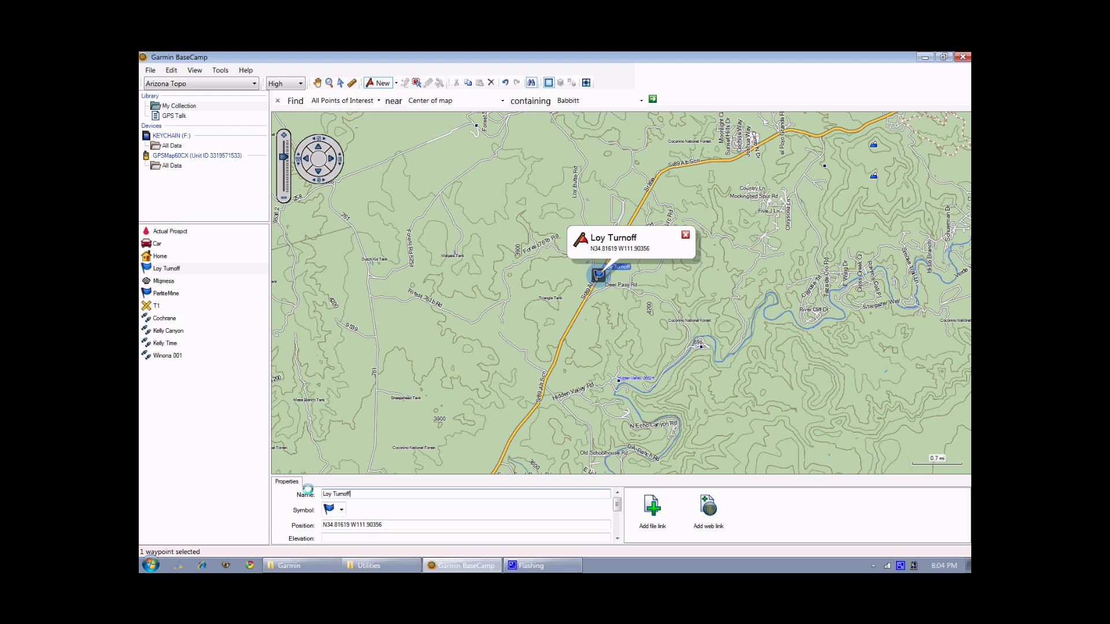
Give Loy Turnoff a red car symbol and the comment 'Turn off onto Loy Butte Road'.
left_click(341, 509)
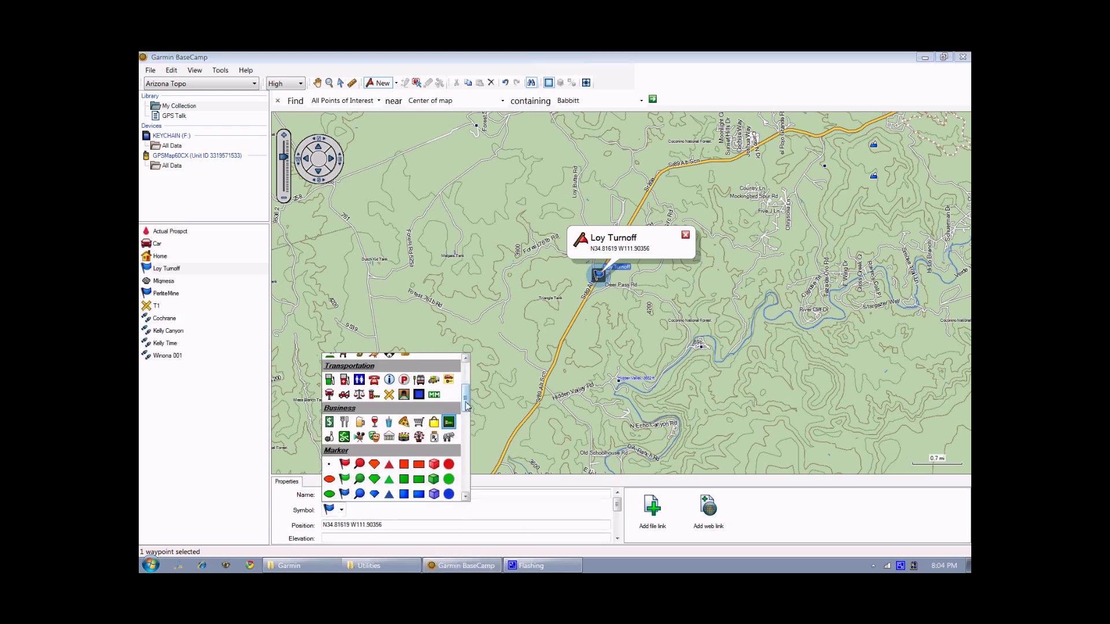
scroll(466, 407, "down", 5)
left_click(435, 449)
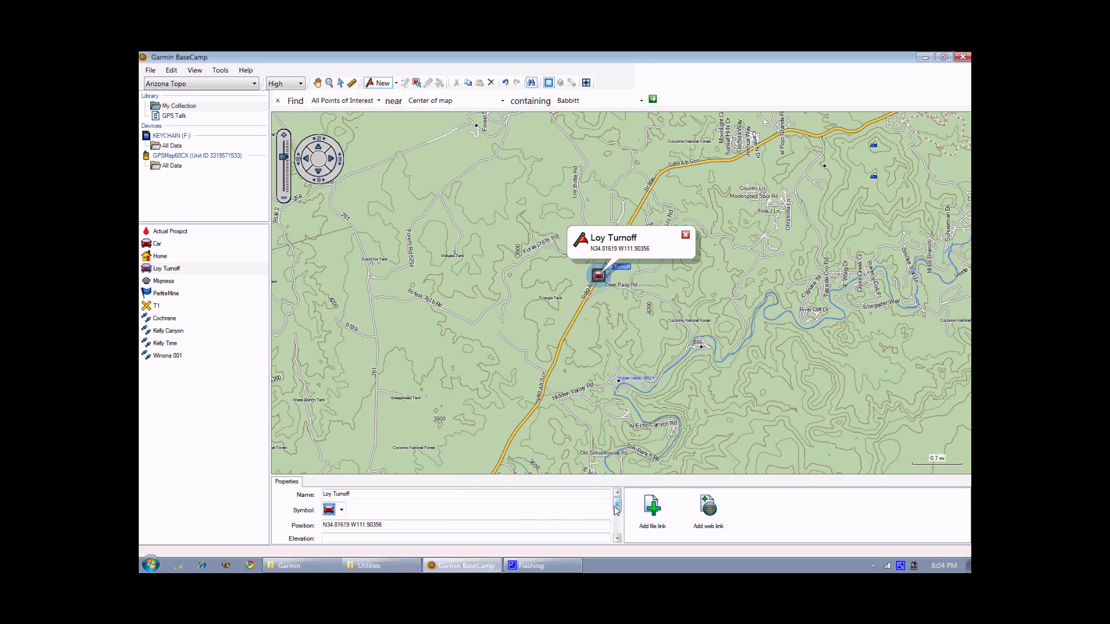
scroll(617, 508, "down", 3)
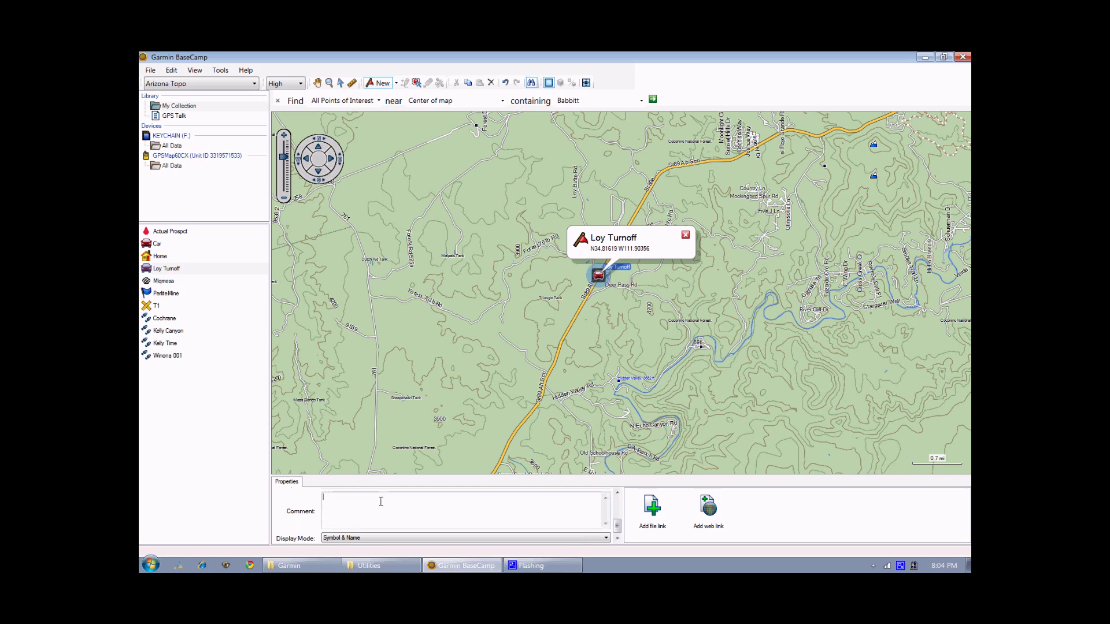
type("Turn off onto Loy Butte Road")
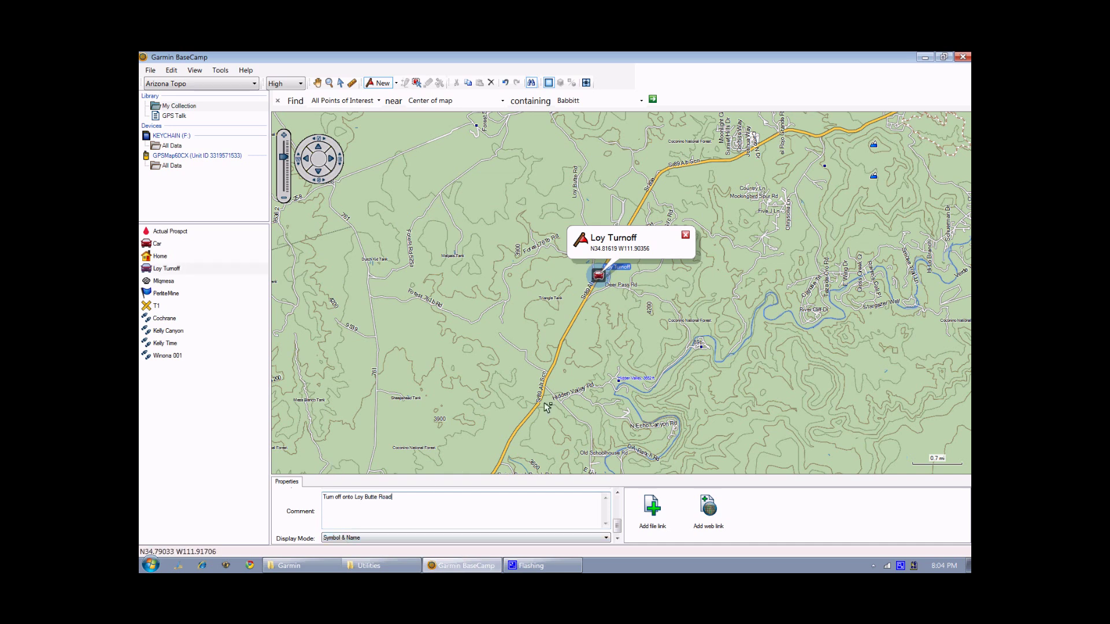
left_click(686, 236)
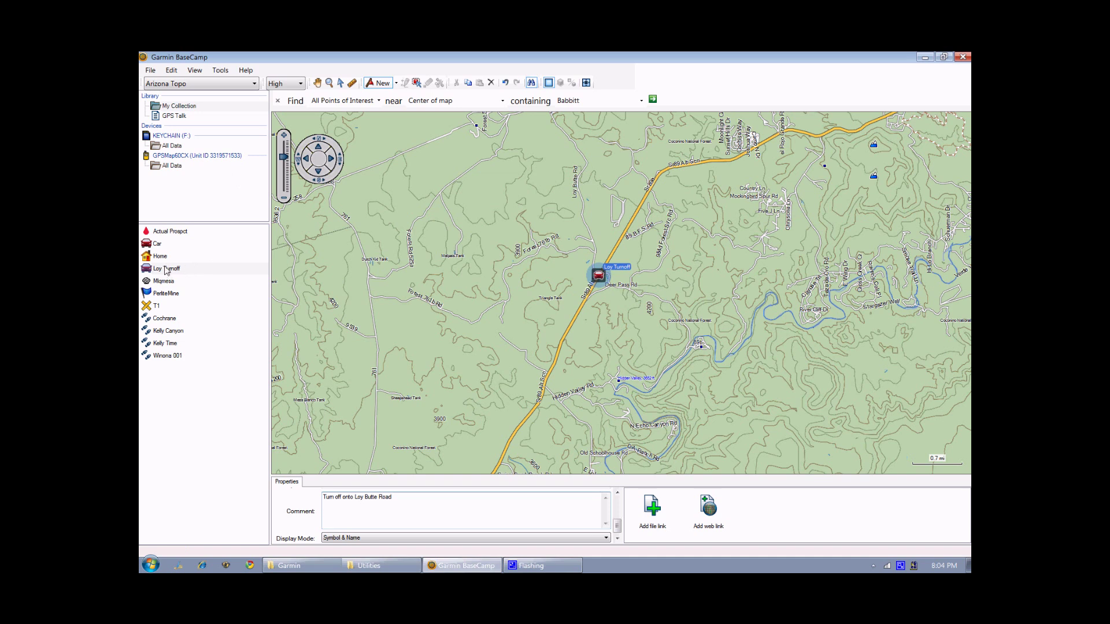
Copy Loy Turnoff into the GPSMap60CX All Data and send it to the GPSMap60CX.
left_click_drag(169, 272, 176, 167)
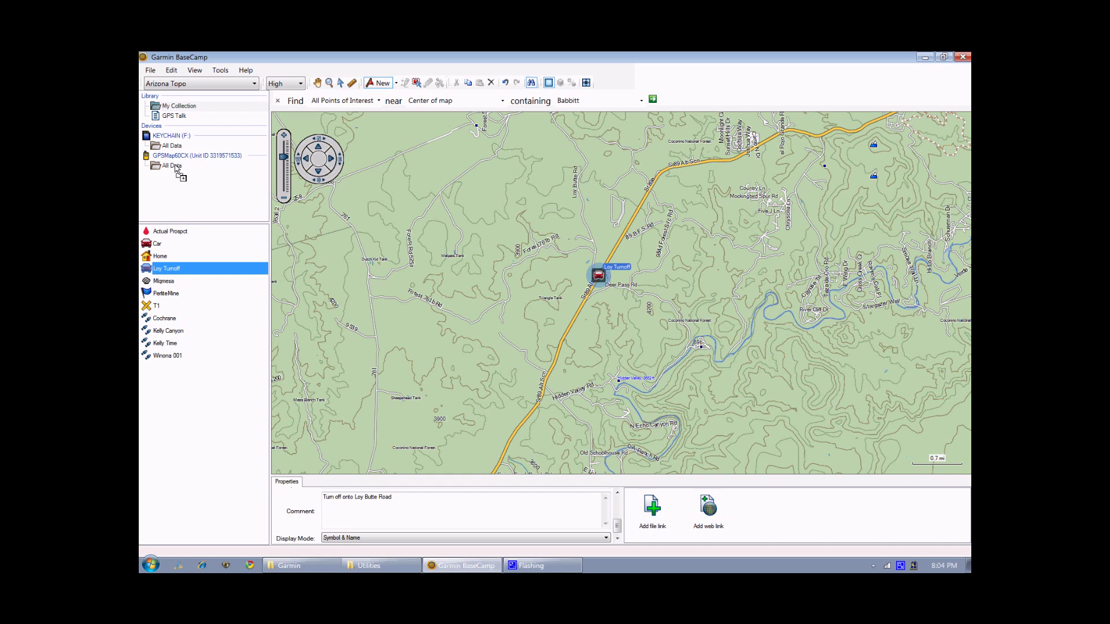
left_click_drag(176, 168, 177, 168)
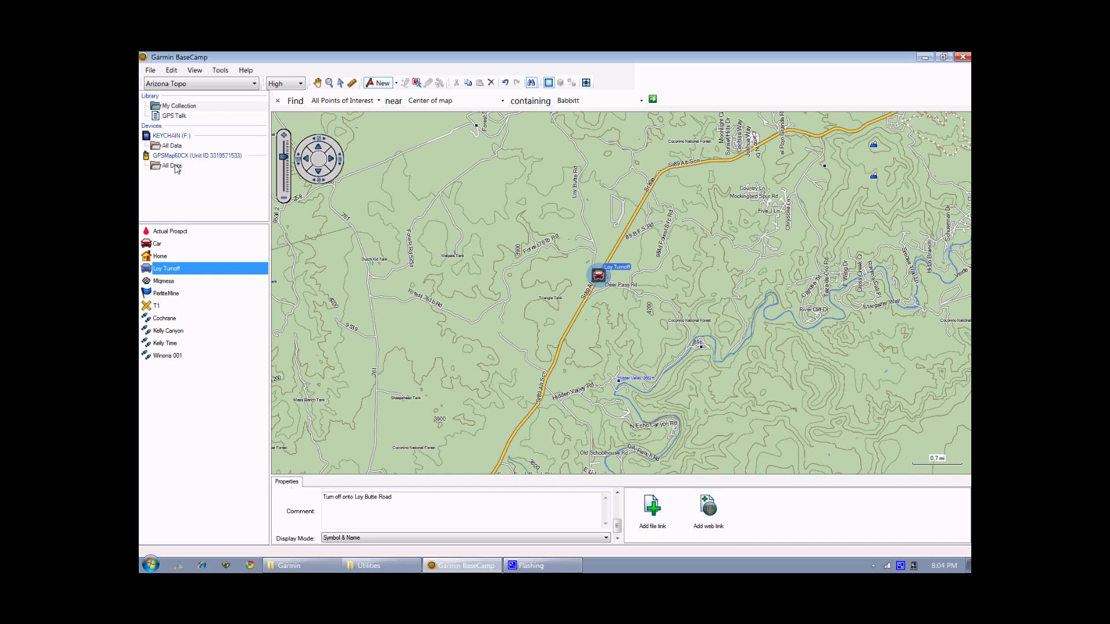
right_click(177, 269)
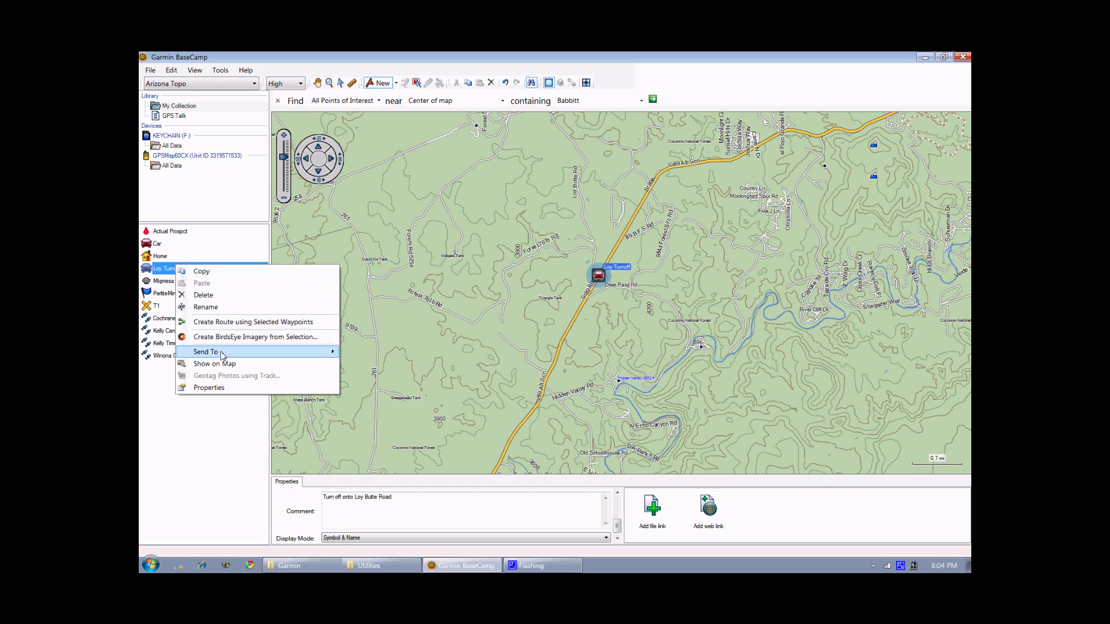
mouse_move(223, 356)
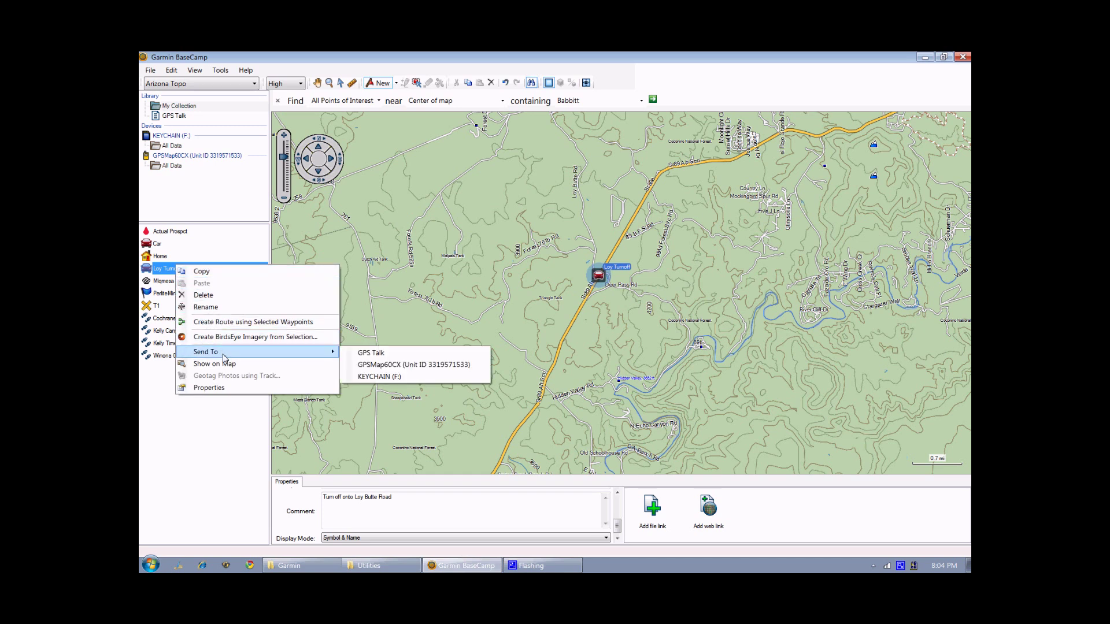
left_click(391, 367)
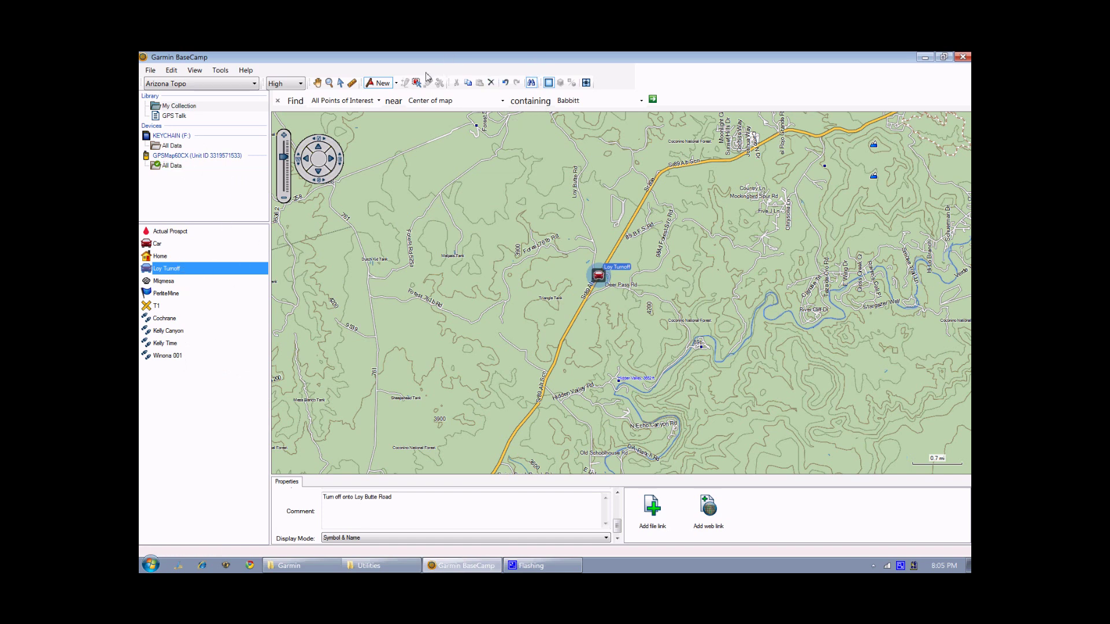
left_click(397, 84)
Draw an eight-point, roughly 2.1 mi track along the road west of Loy Turnoff.
left_click(431, 137)
left_click(371, 297)
left_click(385, 298)
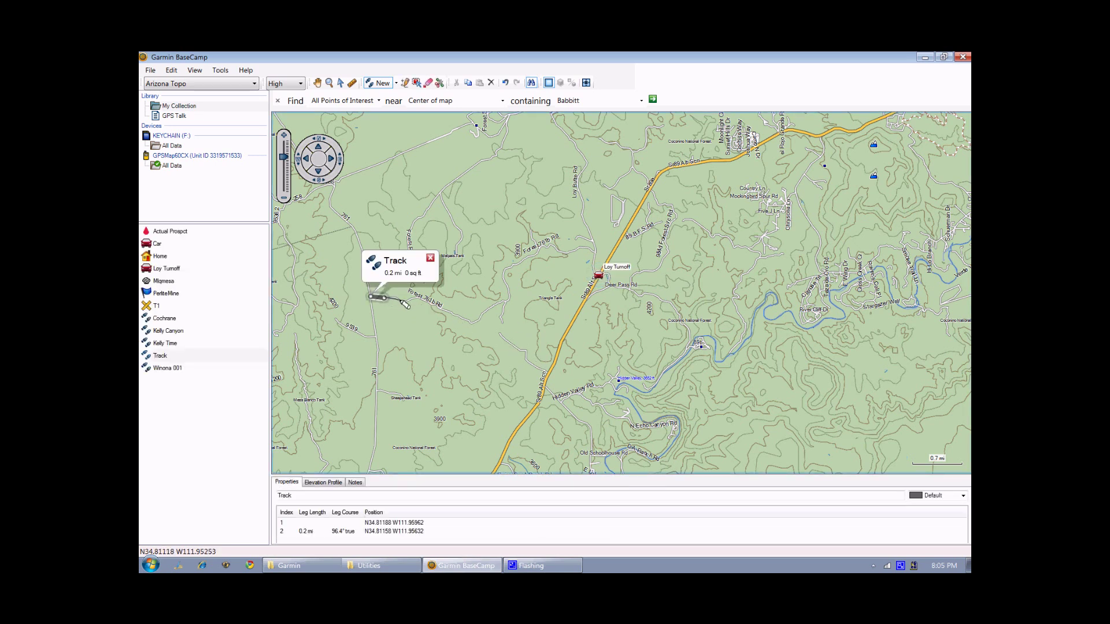
left_click(400, 300)
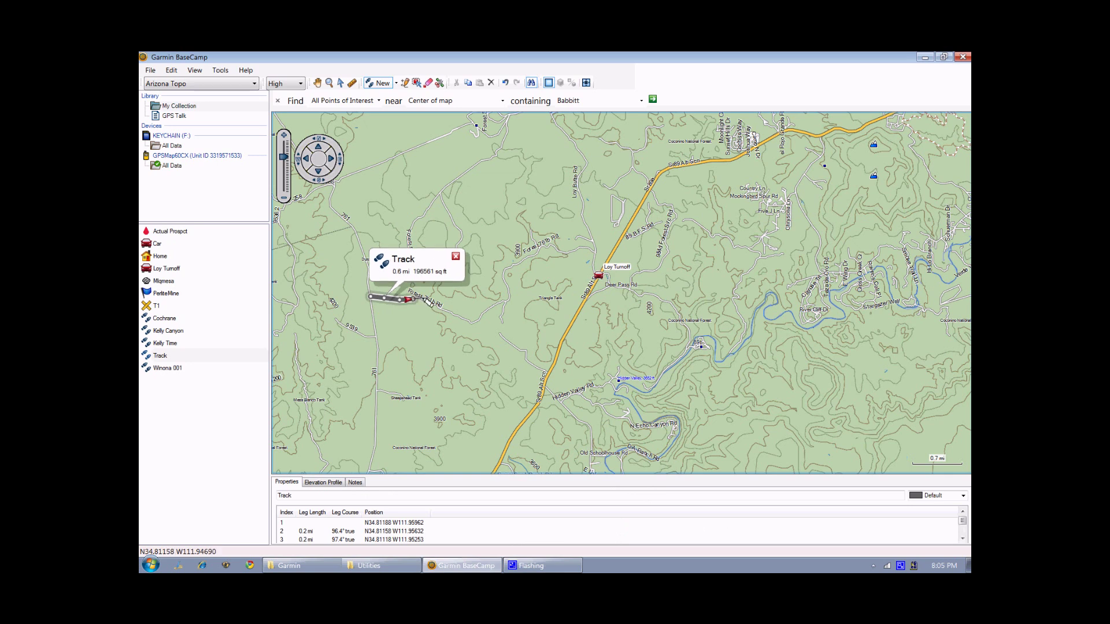
left_click(428, 302)
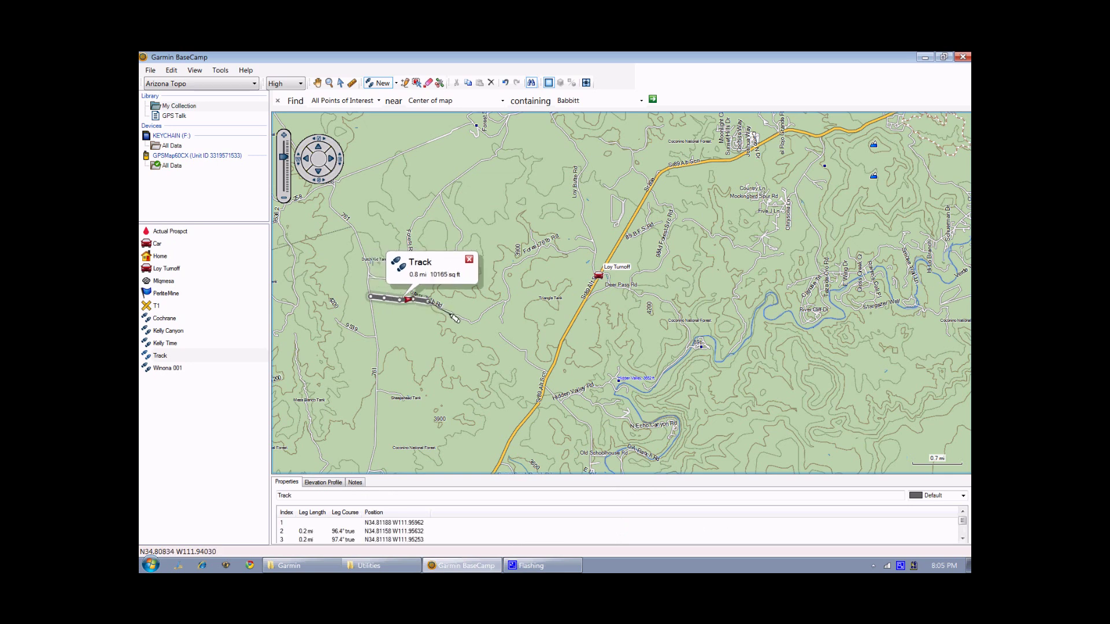
left_click(452, 313)
left_click(472, 321)
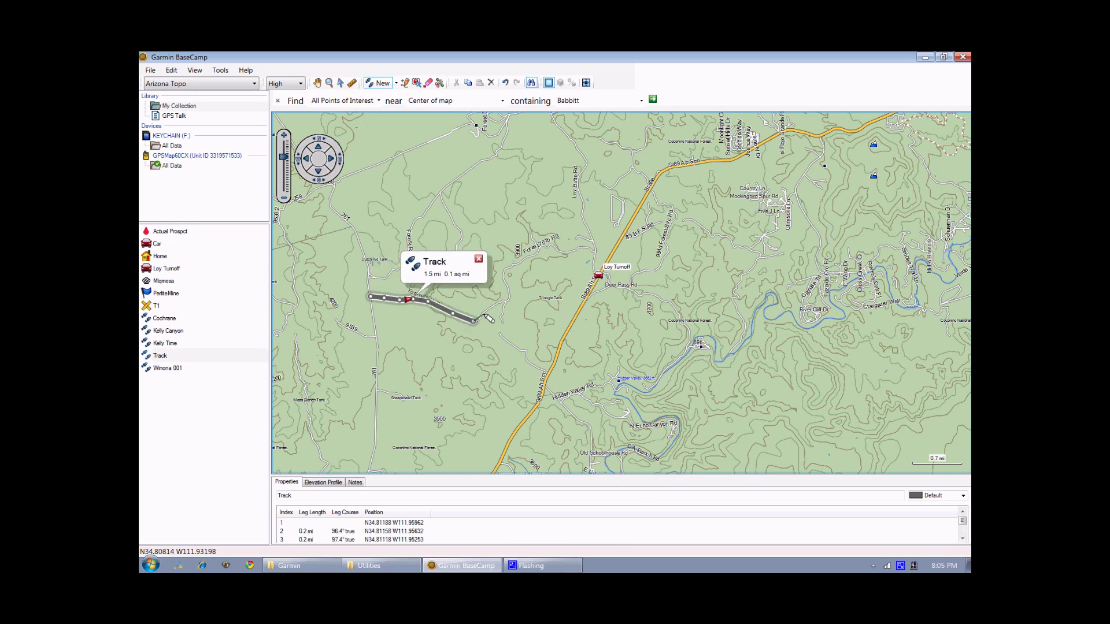
left_click(490, 307)
left_click(507, 301)
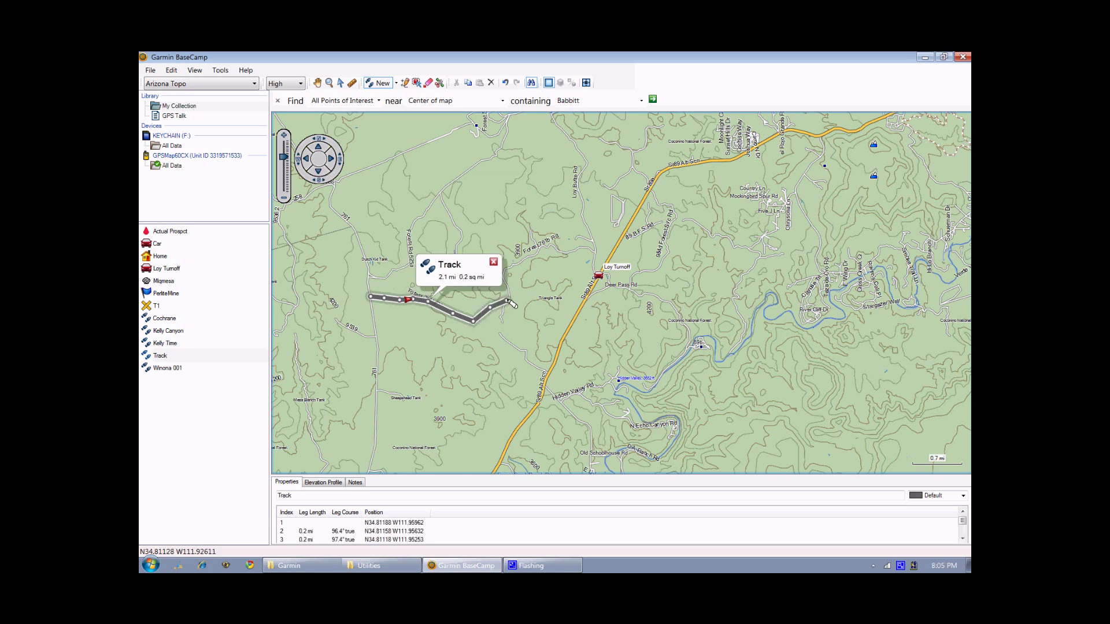
left_click(494, 263)
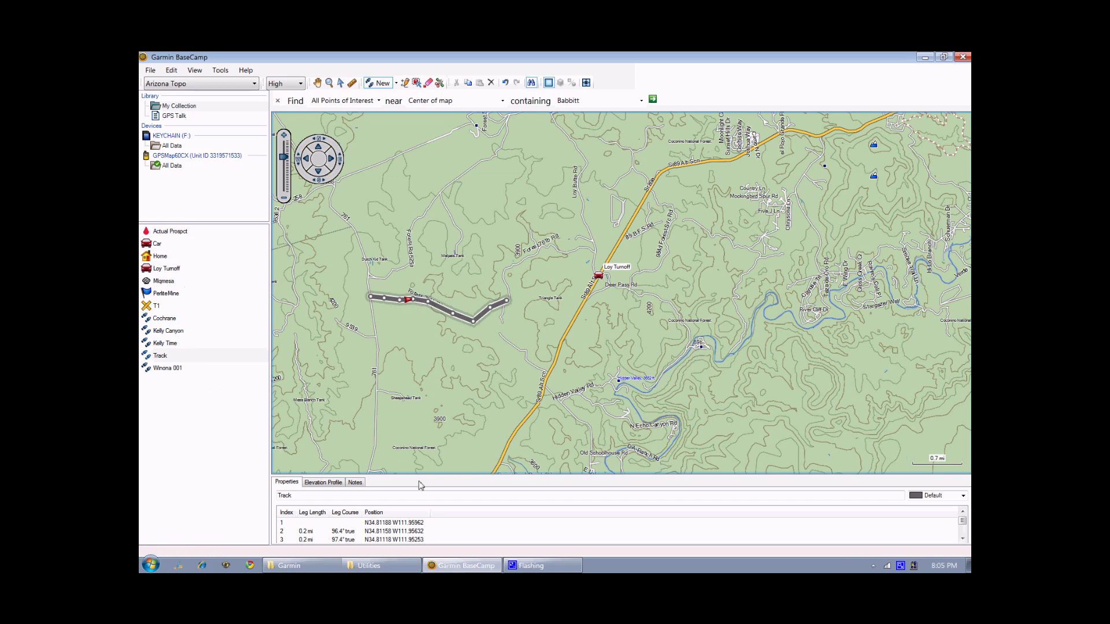
Rename the track Dirt Road, colour it yellow, and copy it onto the GPSMap60CX.
left_click_drag(312, 498, 267, 495)
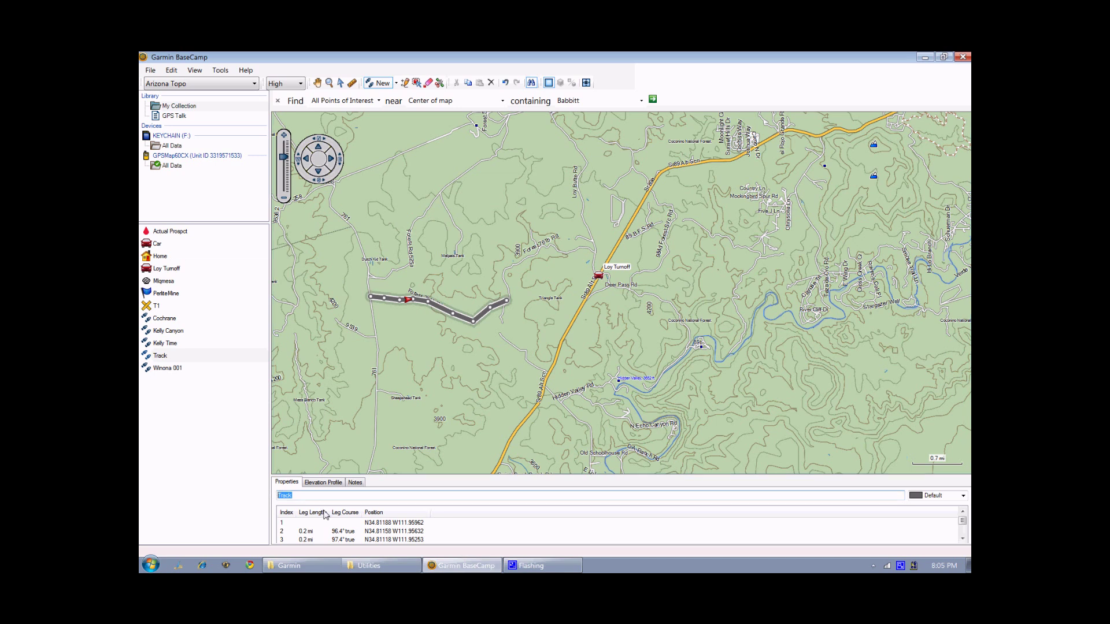
type("Dirt Road")
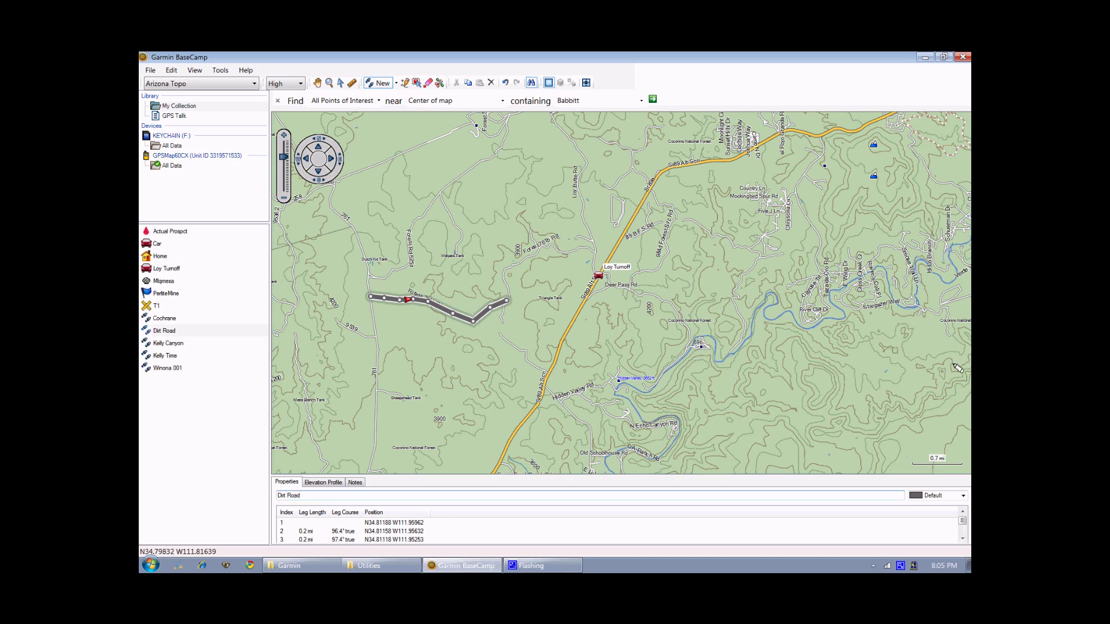
left_click(963, 496)
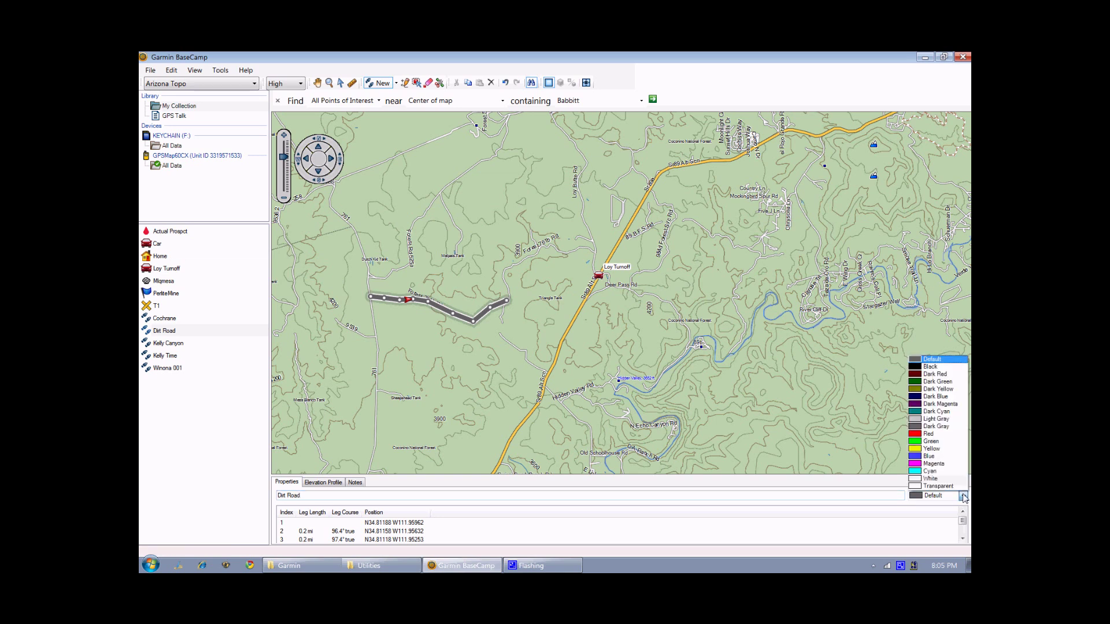
left_click(926, 449)
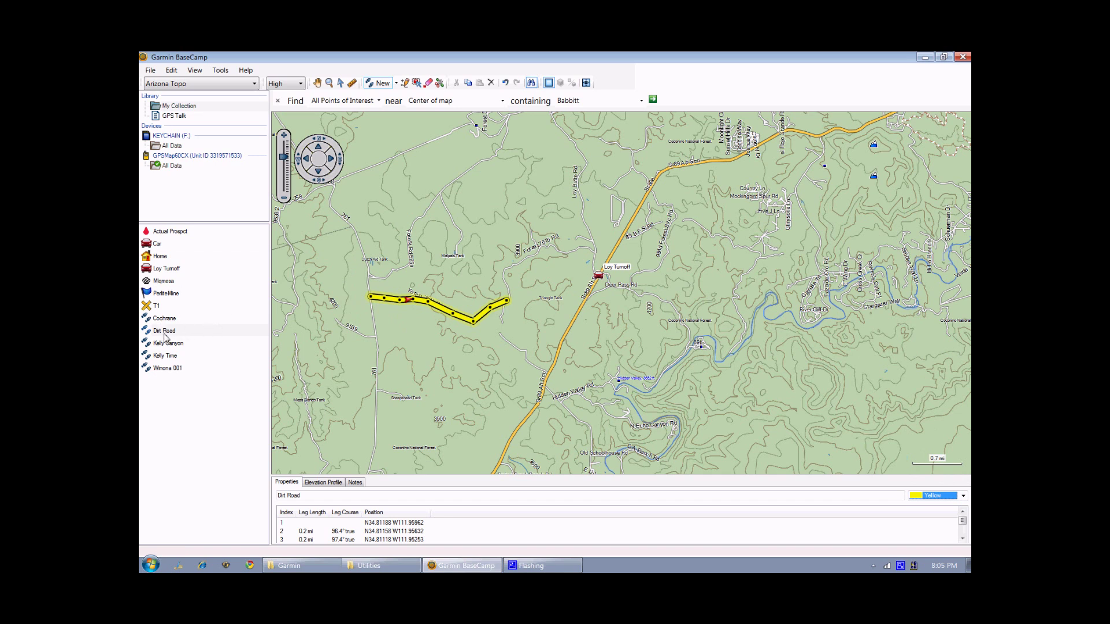
left_click_drag(164, 335, 175, 168)
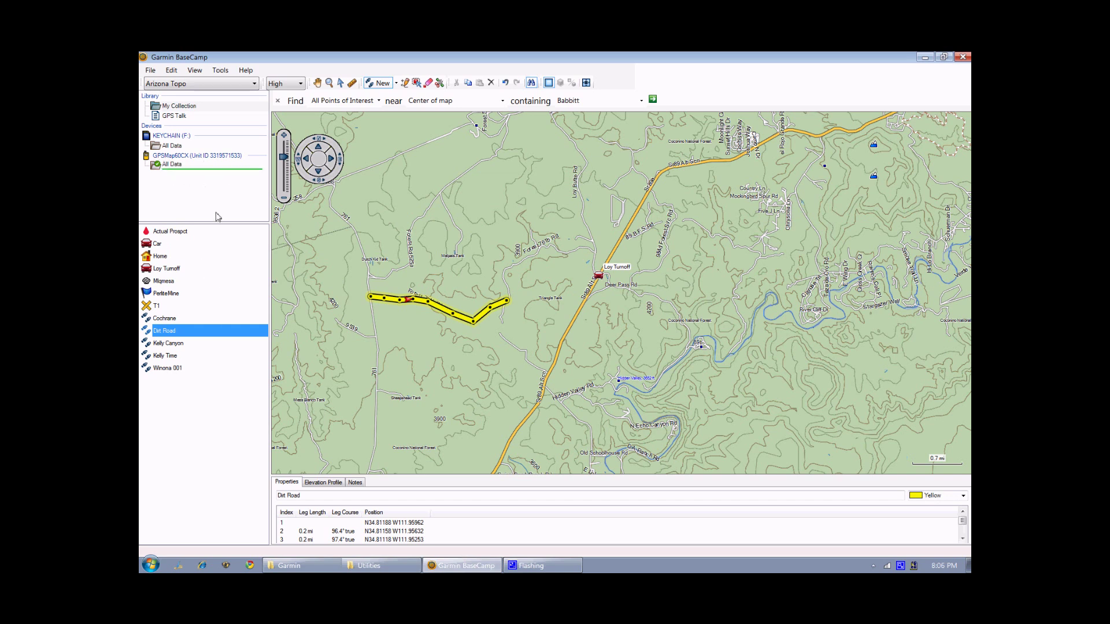
right_click(913, 567)
Close Print Setup and start Install Maps for the GPSMap60CX device.
left_click(924, 542)
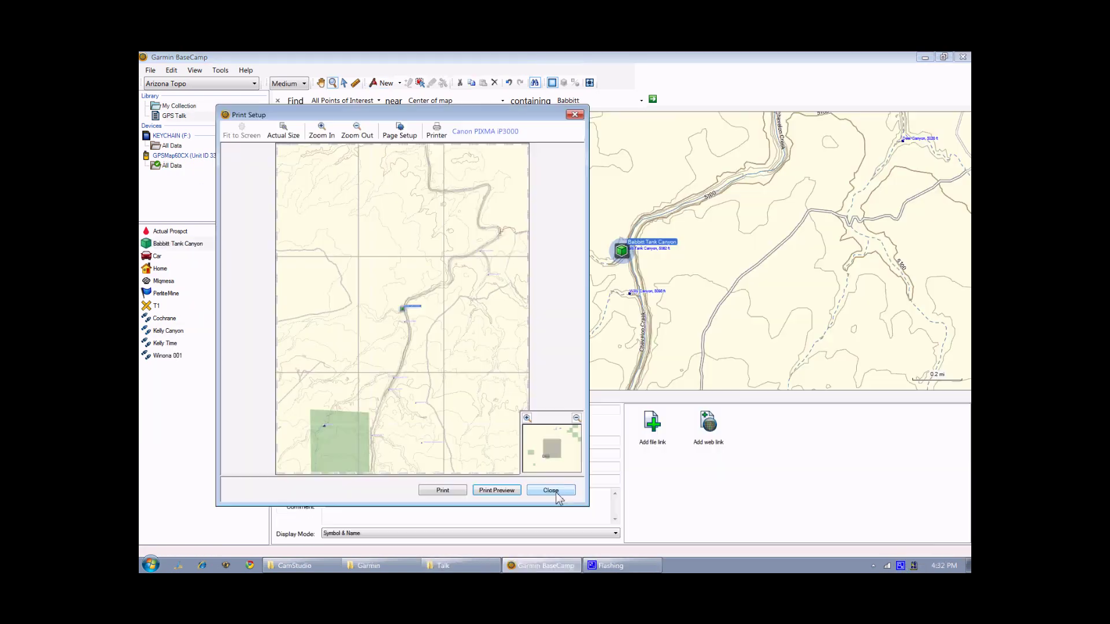
left_click(555, 491)
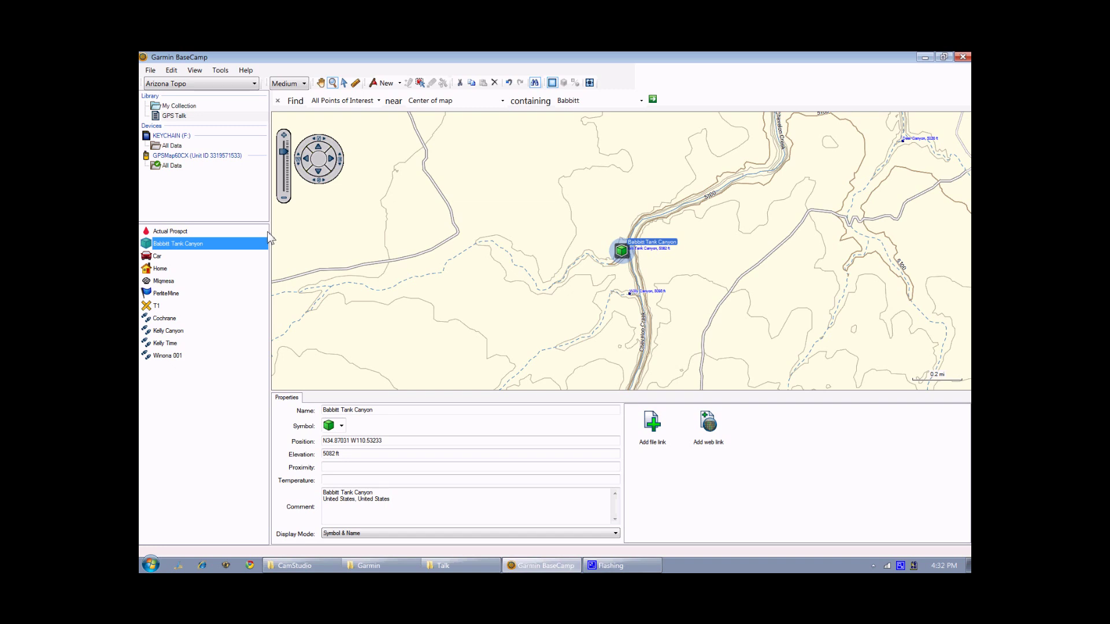
right_click(184, 157)
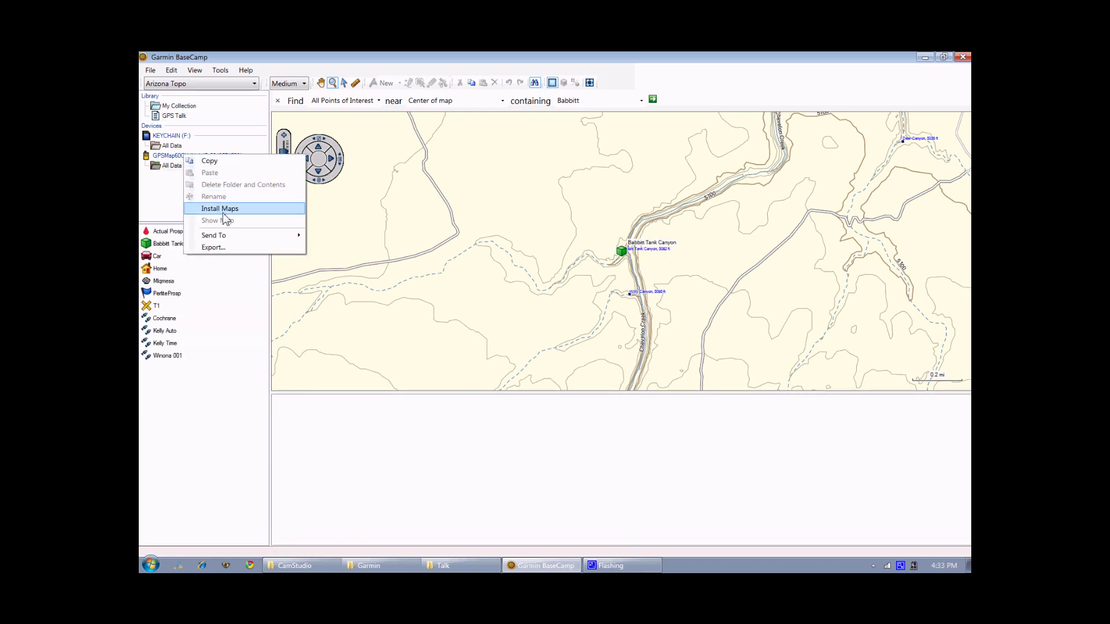
left_click(222, 211)
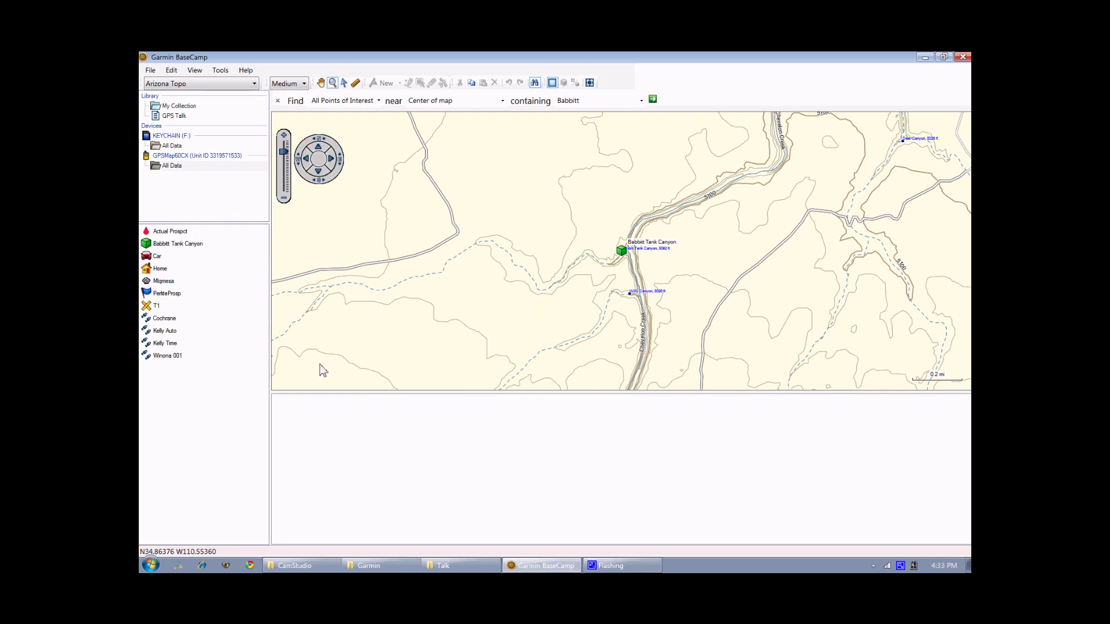
left_click_drag(574, 171, 565, 134)
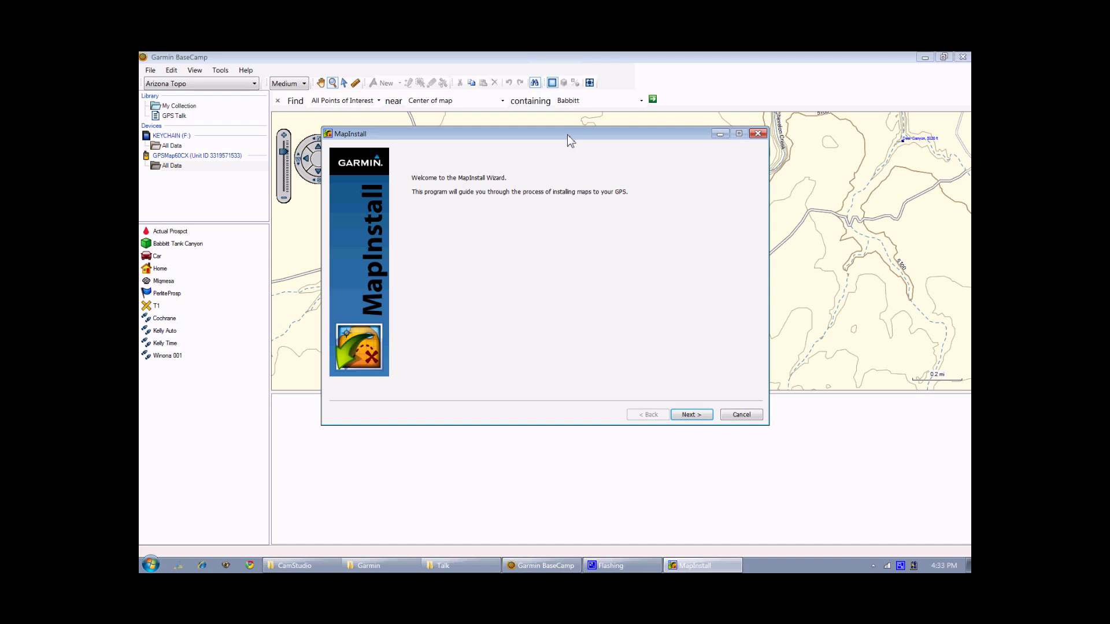
Pass the welcome page and decline automatic map selection to reach Arizona Topo region selection.
left_click(696, 416)
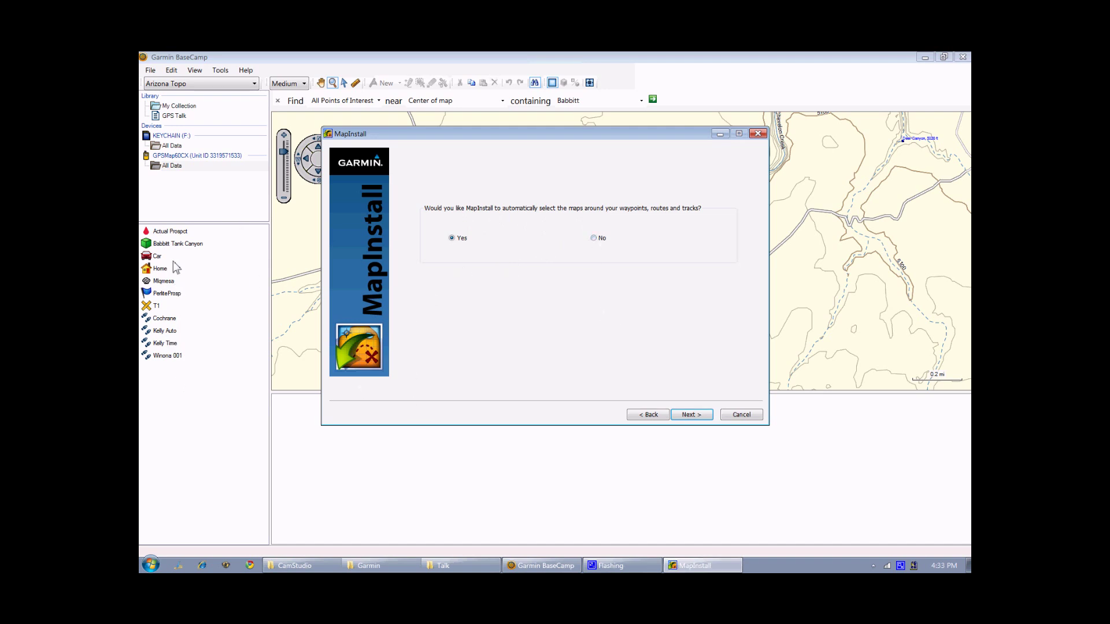
left_click(595, 239)
left_click(692, 414)
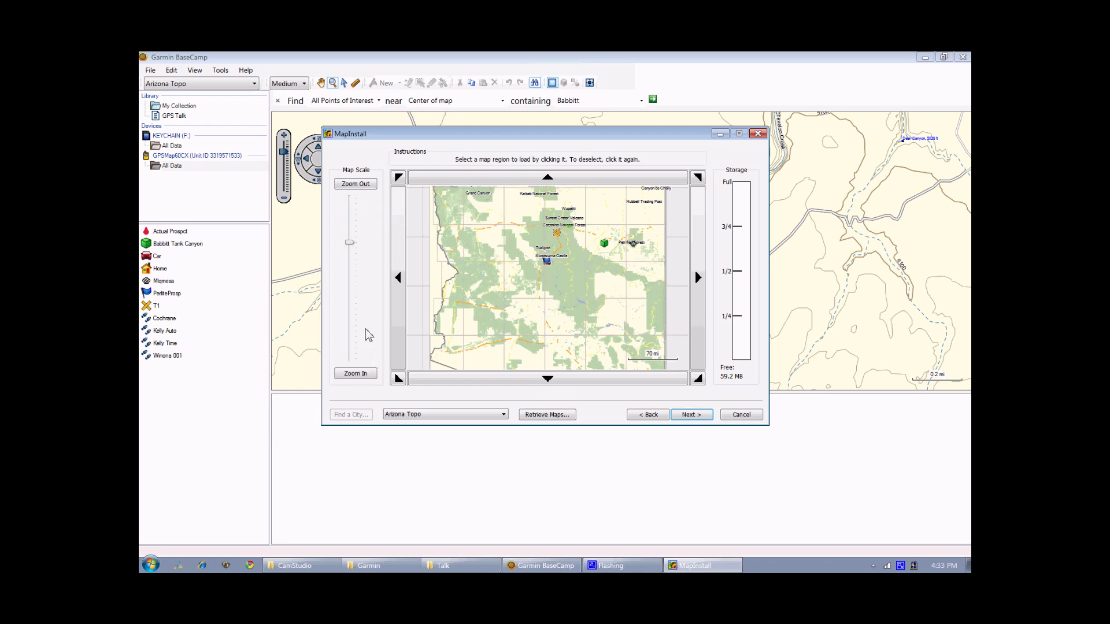
Zoom the preview out to all of Arizona and trial-select tiles D3, D4 and a large block.
left_click(351, 186)
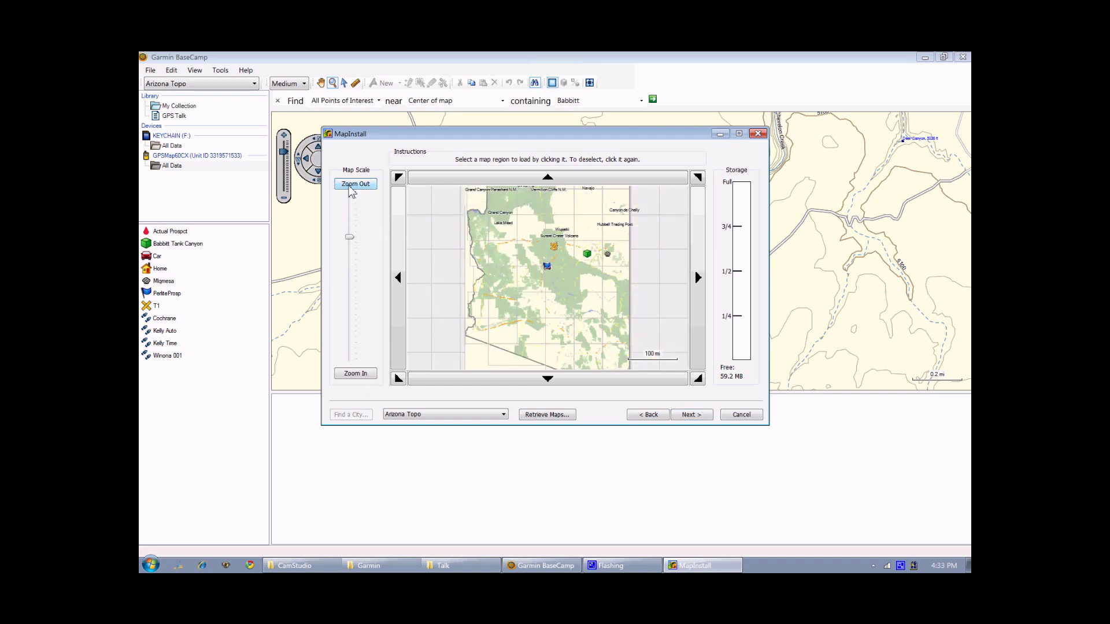
left_click(352, 186)
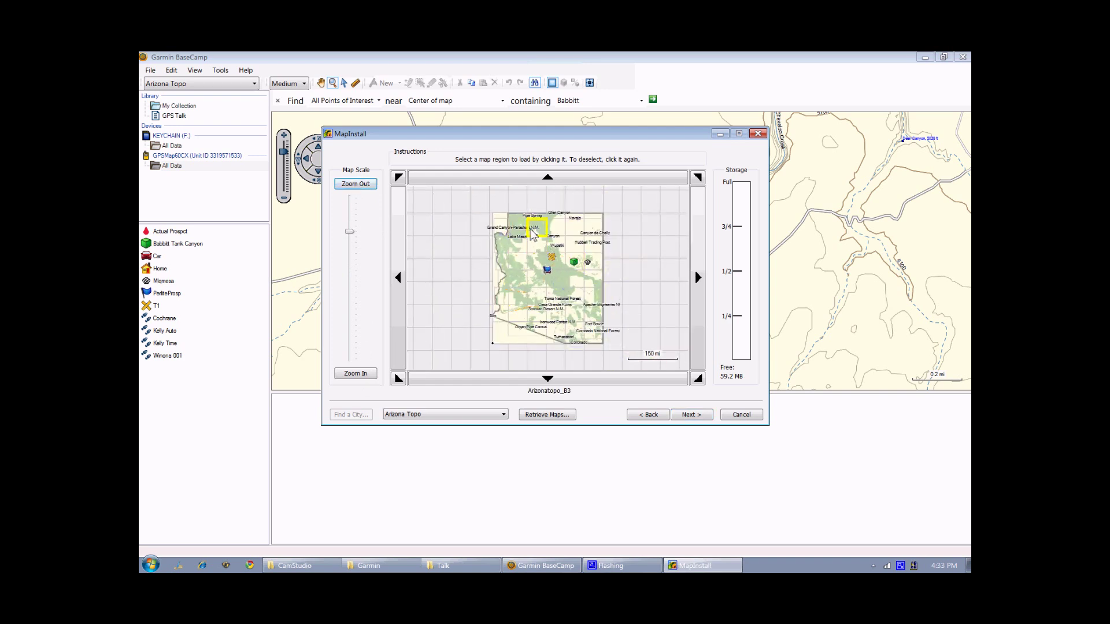
left_click(541, 267)
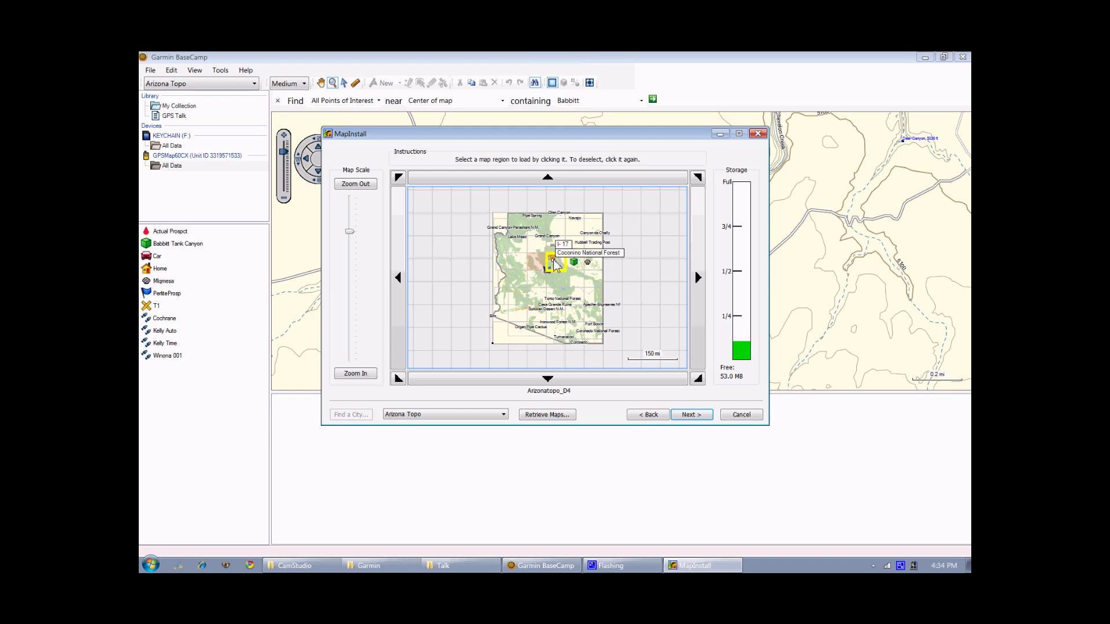
left_click(554, 264)
left_click(556, 280)
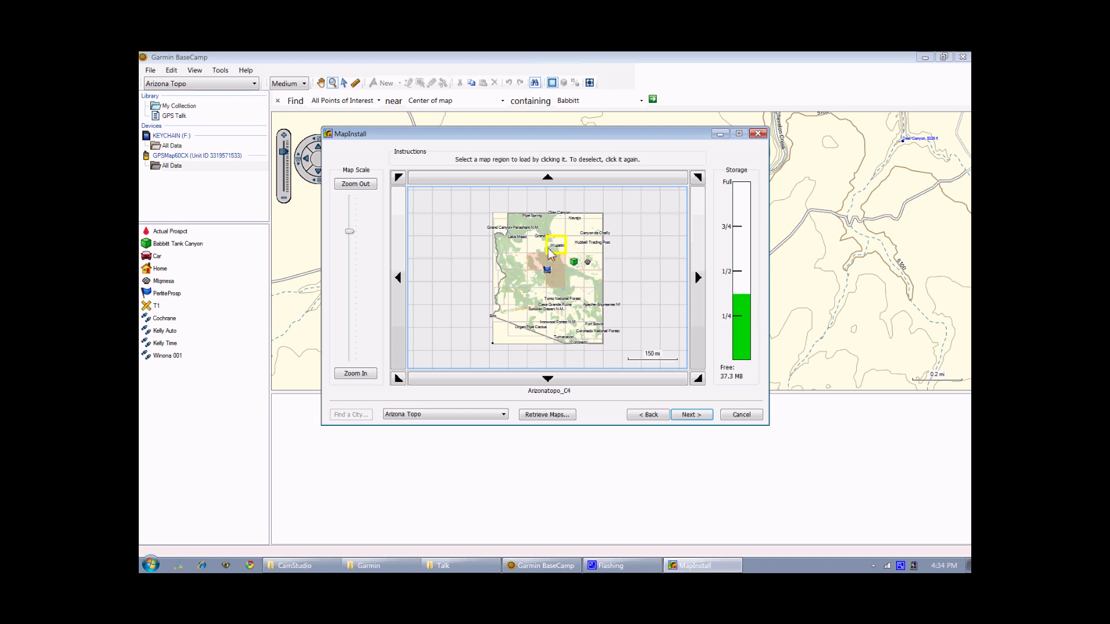
left_click_drag(516, 235, 596, 331)
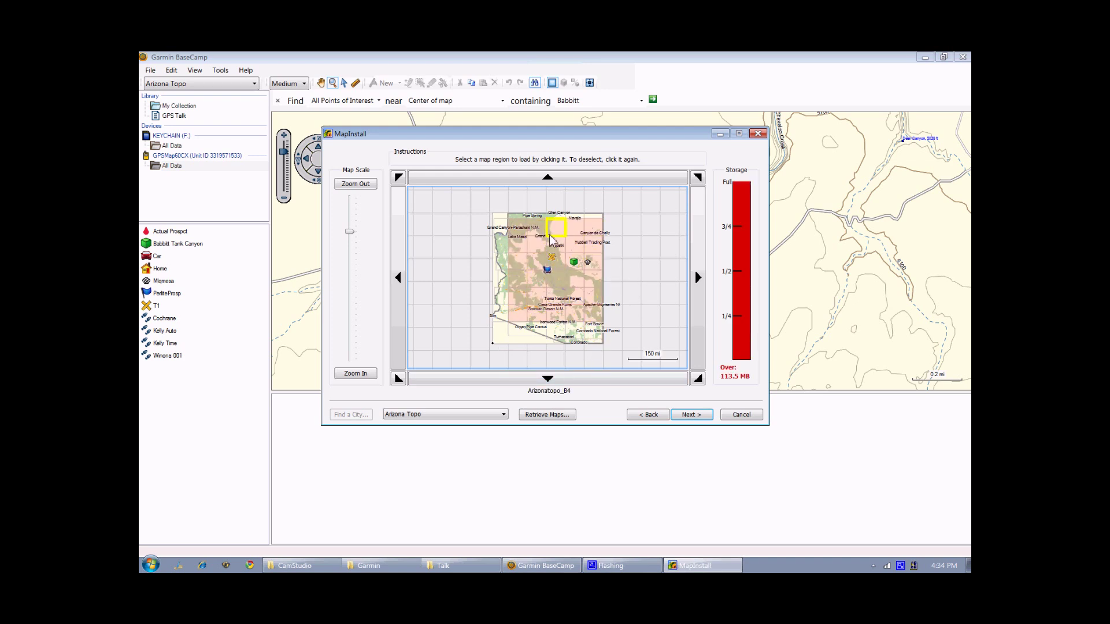
Deselect every selected Arizona Topo tile, restoring 59.2 MB free.
left_click(519, 233)
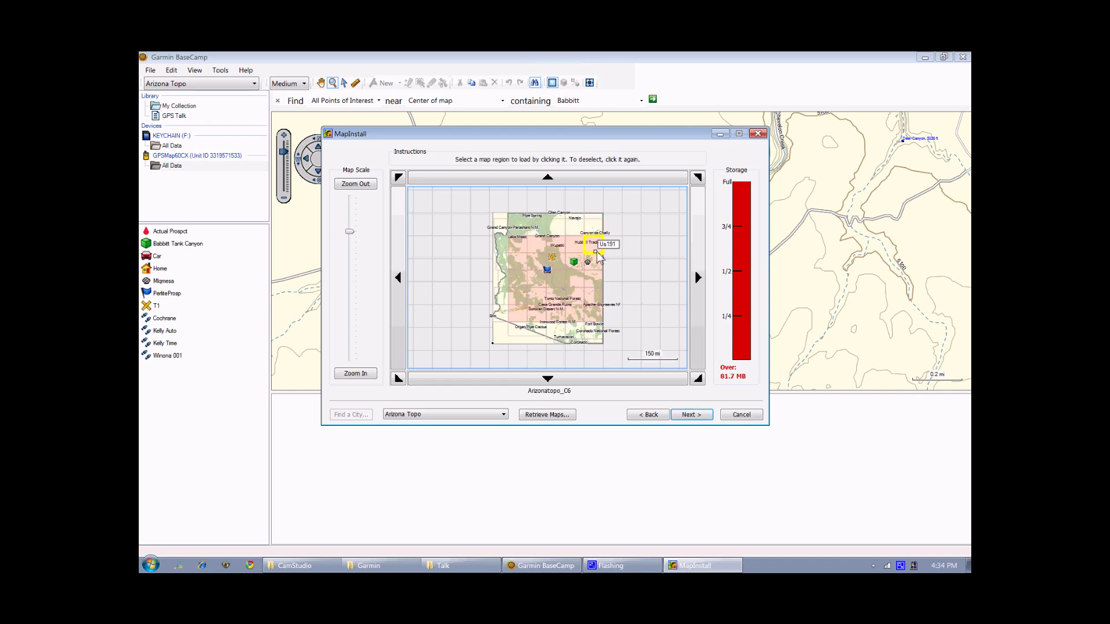
left_click(596, 246)
left_click(540, 250)
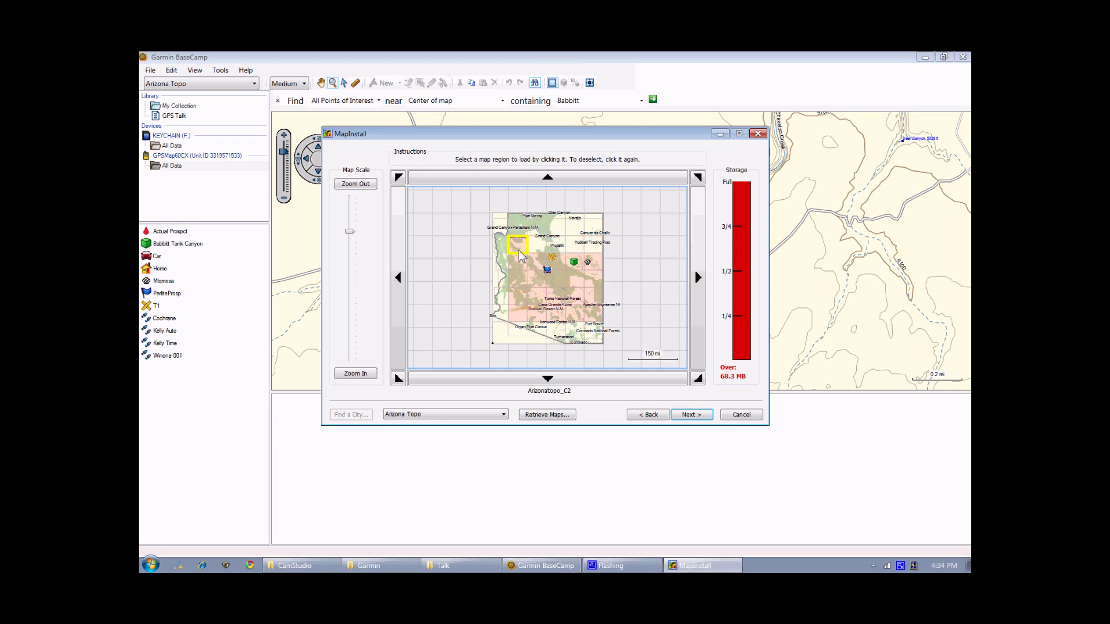
left_click(519, 264)
left_click(576, 260)
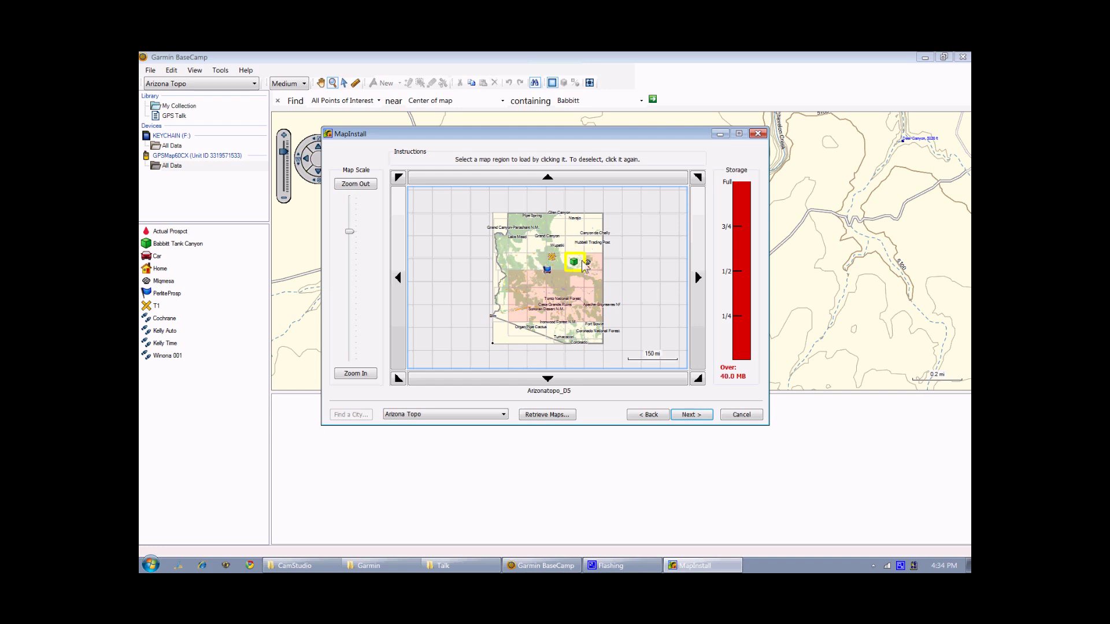
left_click(595, 261)
left_click(556, 279)
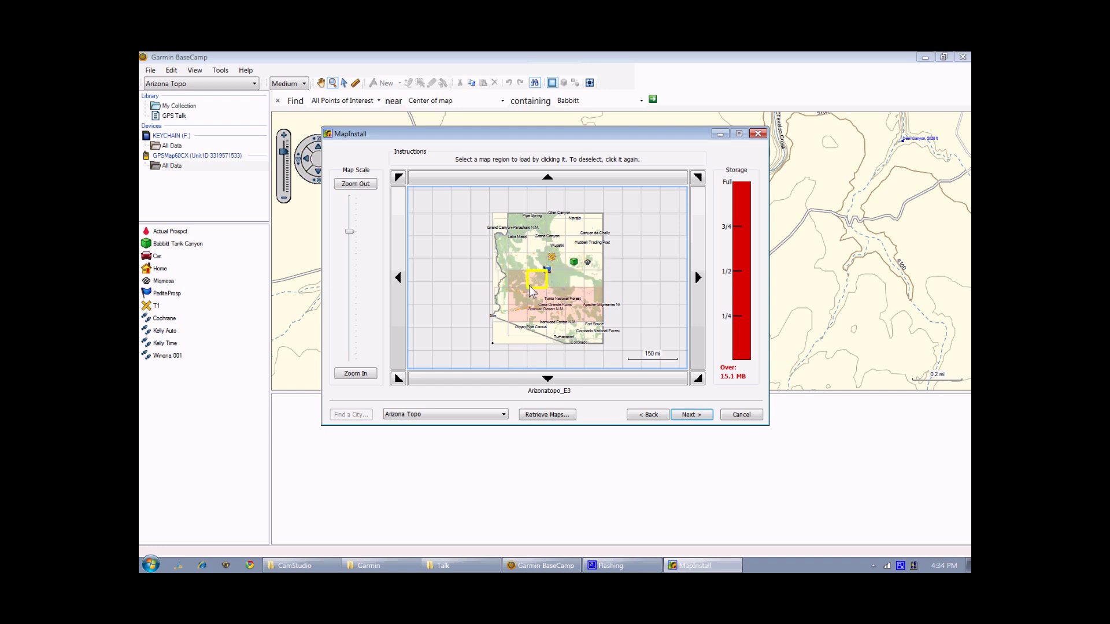
left_click(536, 279)
left_click(516, 279)
left_click(517, 297)
left_click(537, 316)
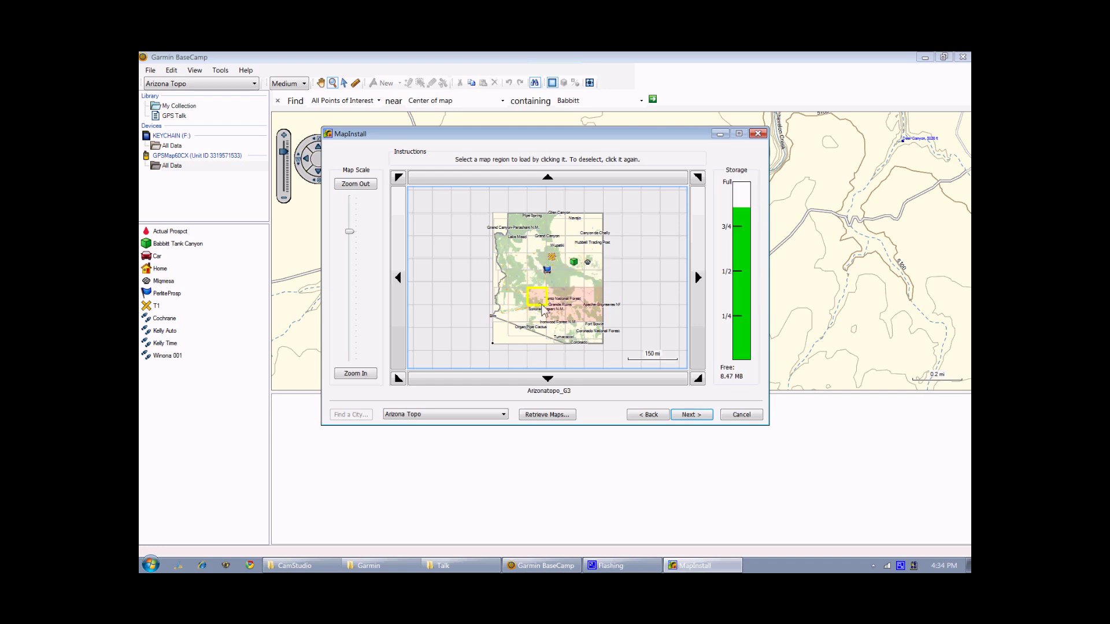
left_click(555, 297)
left_click(556, 316)
left_click(574, 303)
left_click(575, 299)
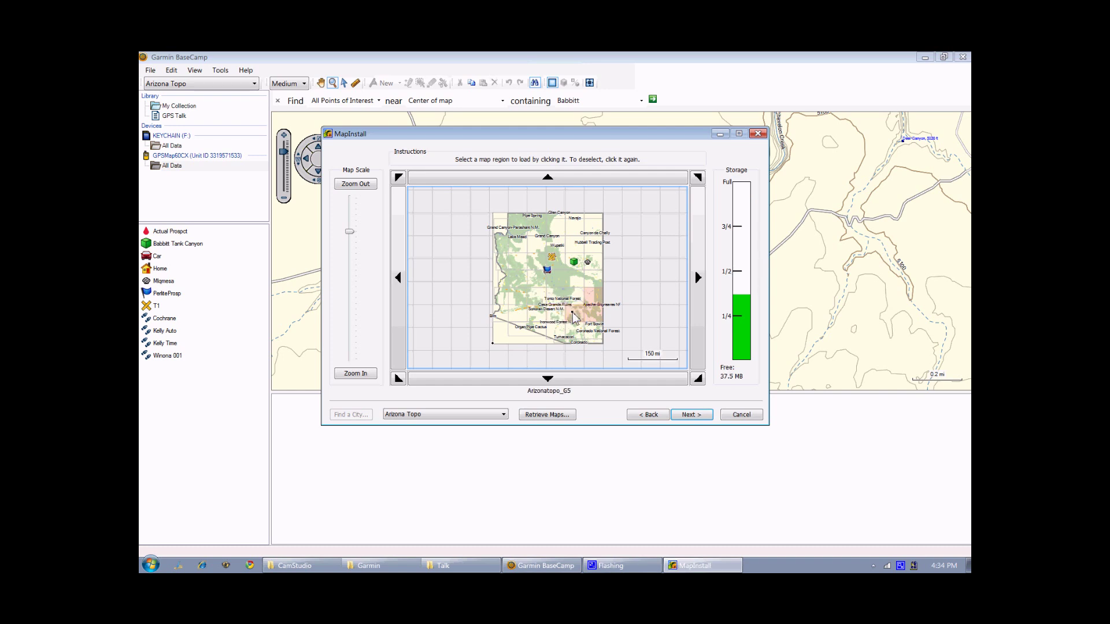
left_click(575, 316)
left_click(594, 317)
left_click(594, 297)
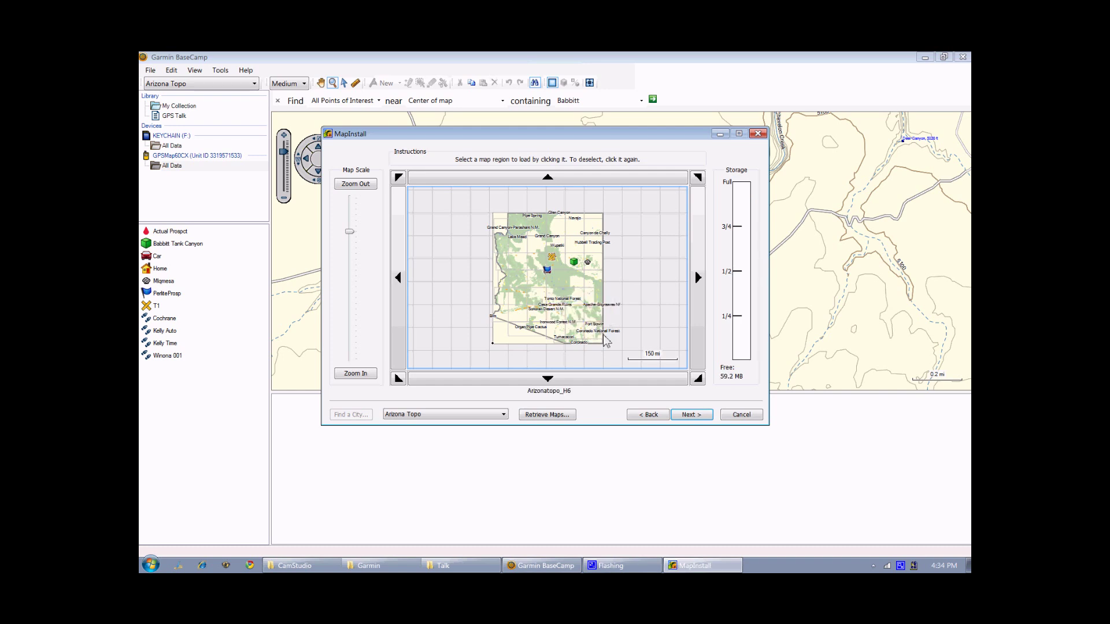
Select the Wupatki-area tile plus D3, E3 and E4, leaving 29.3 MB free.
left_click(561, 267)
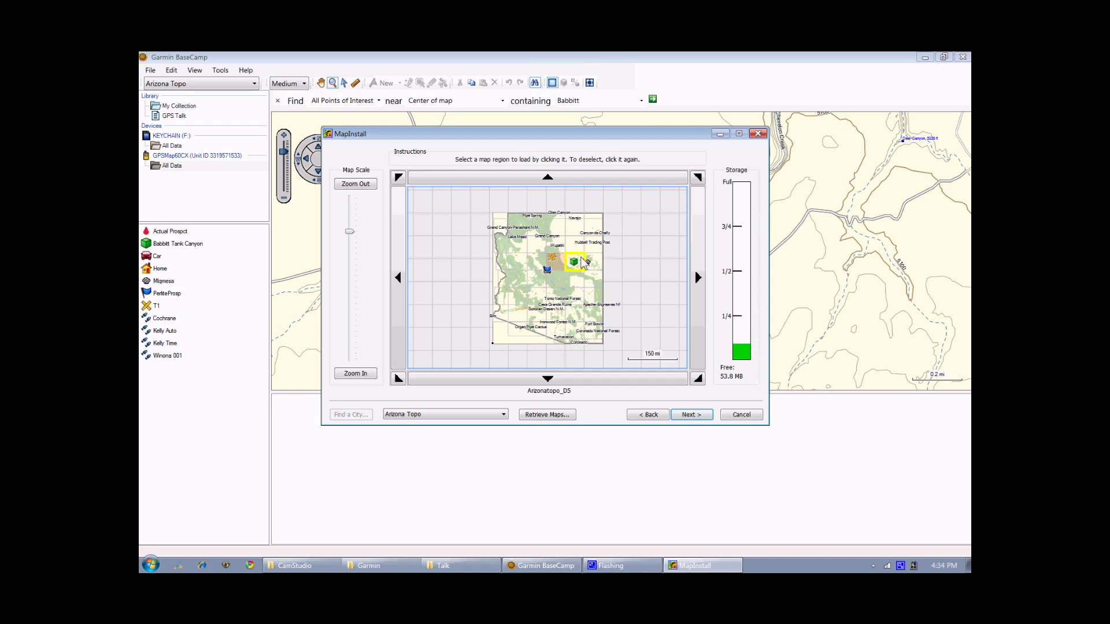
left_click(538, 259)
left_click(543, 283)
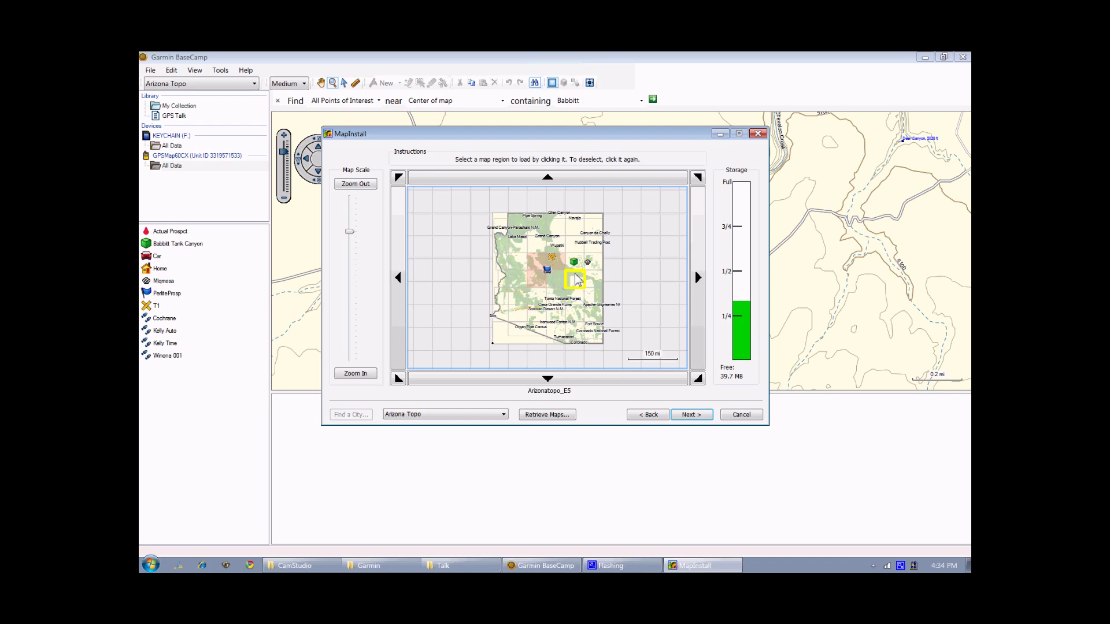
left_click(556, 282)
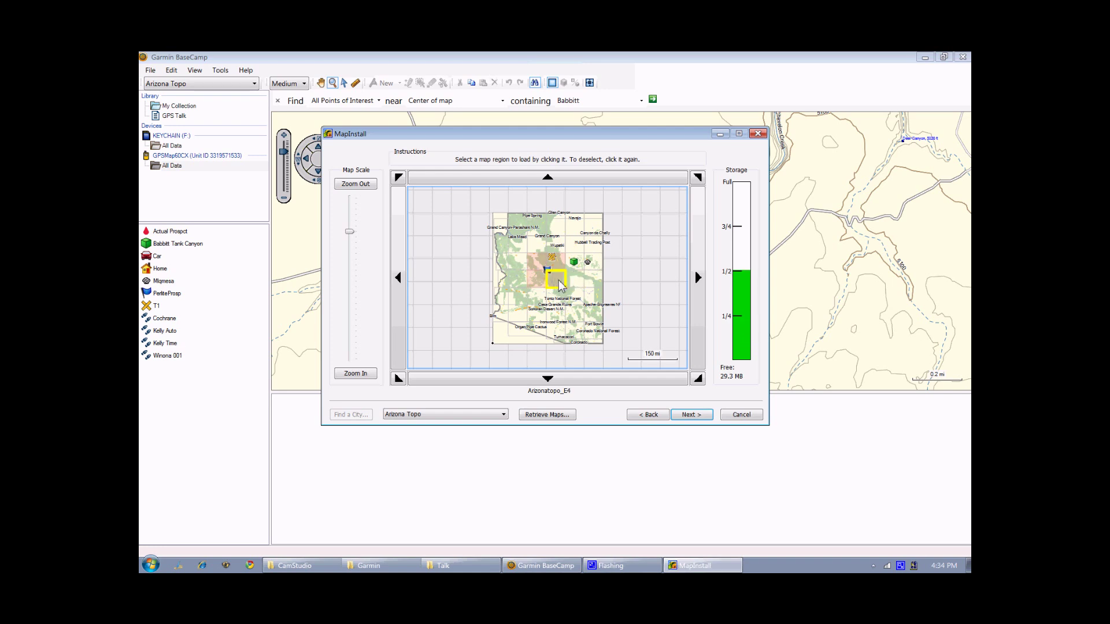
left_click(504, 415)
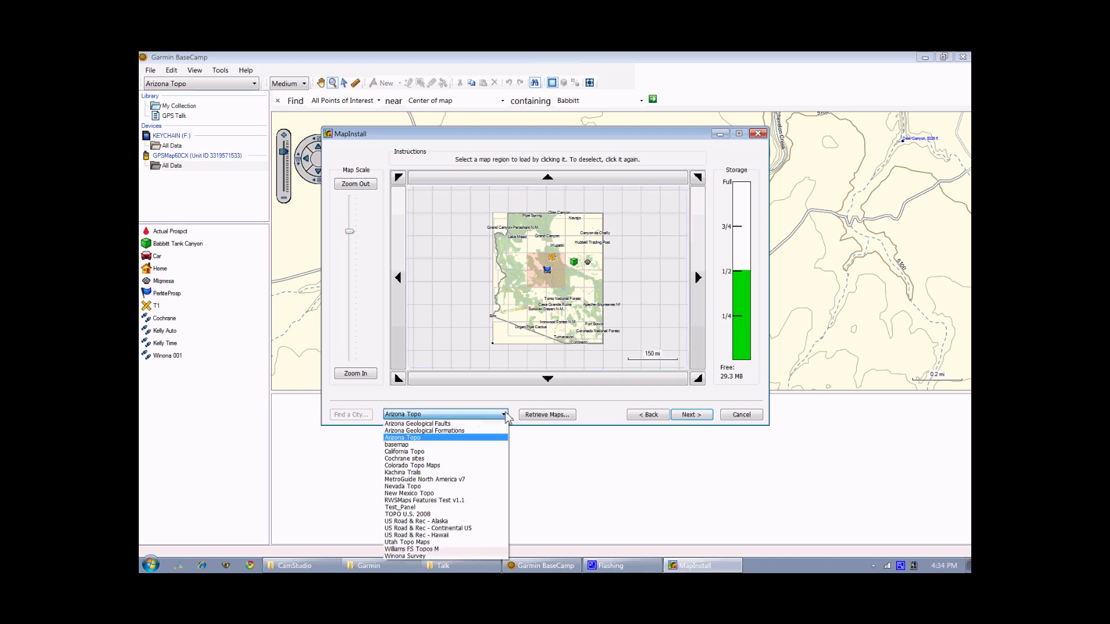
Switch the map product to MetroGuide North America v7 and select the Flagstaff tile.
left_click(440, 479)
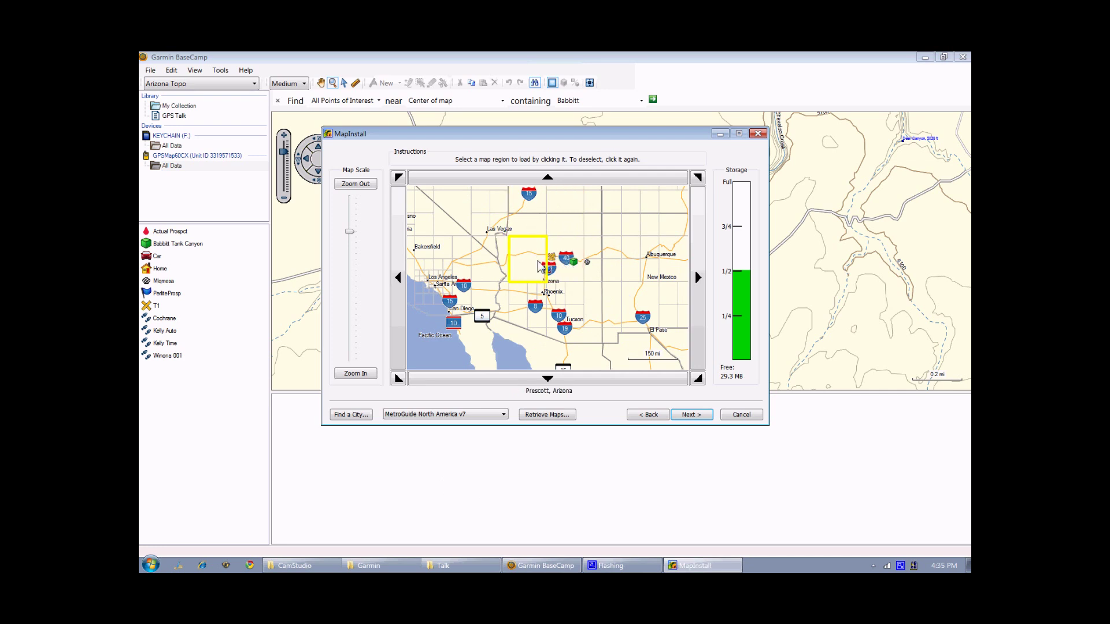
left_click(569, 276)
Select MetroGuide tiles for Prescott, Phoenix toward El Paso, and southern California.
left_click(536, 273)
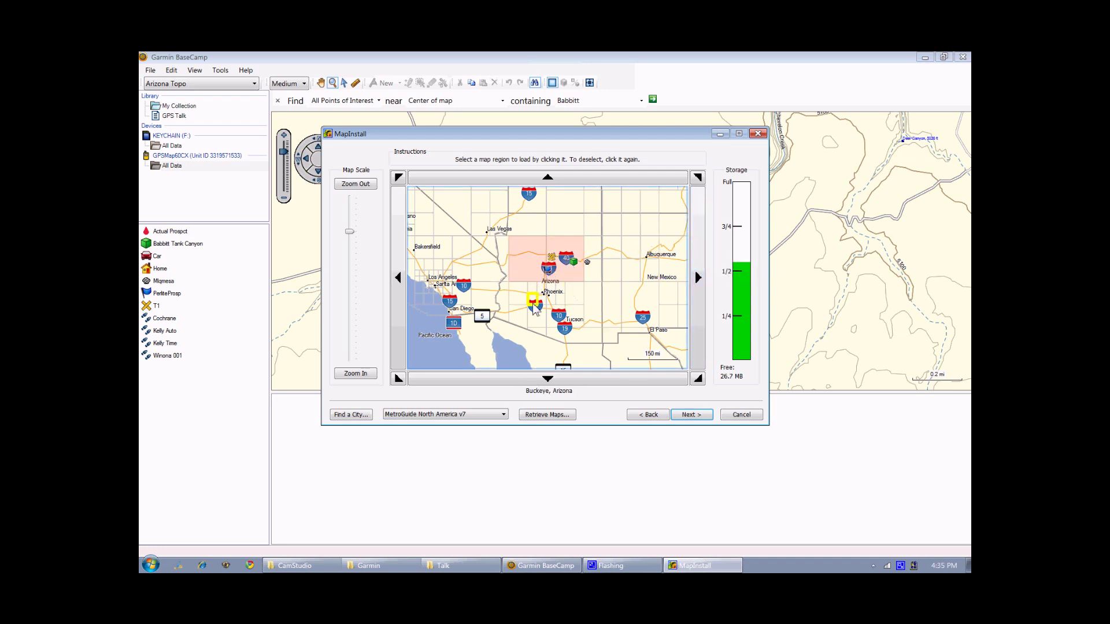
left_click_drag(517, 290, 677, 354)
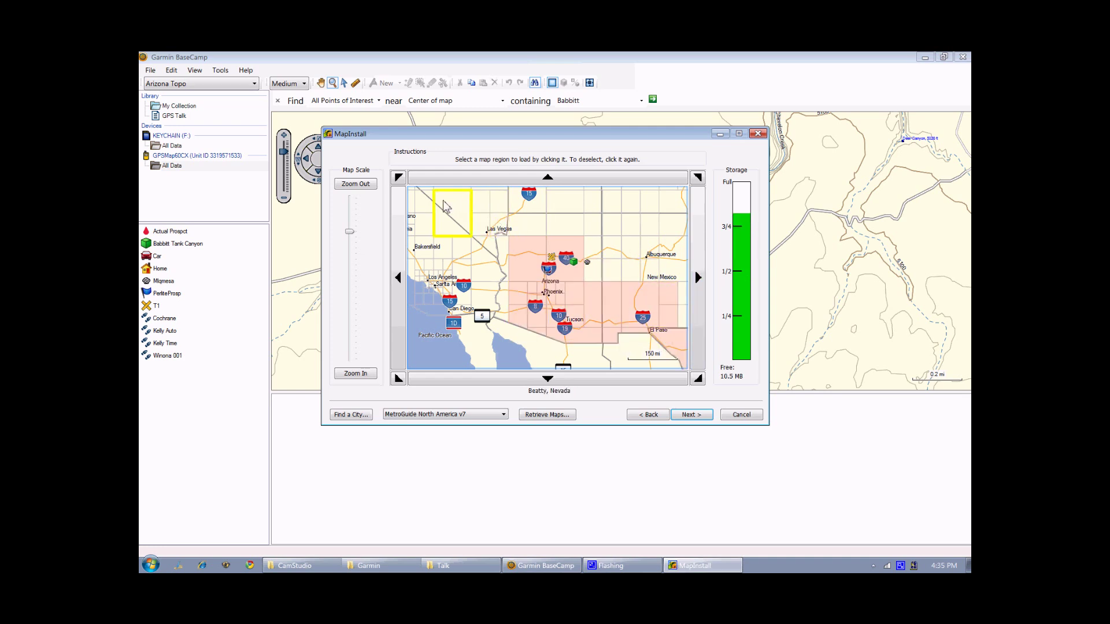
left_click_drag(428, 196, 524, 332)
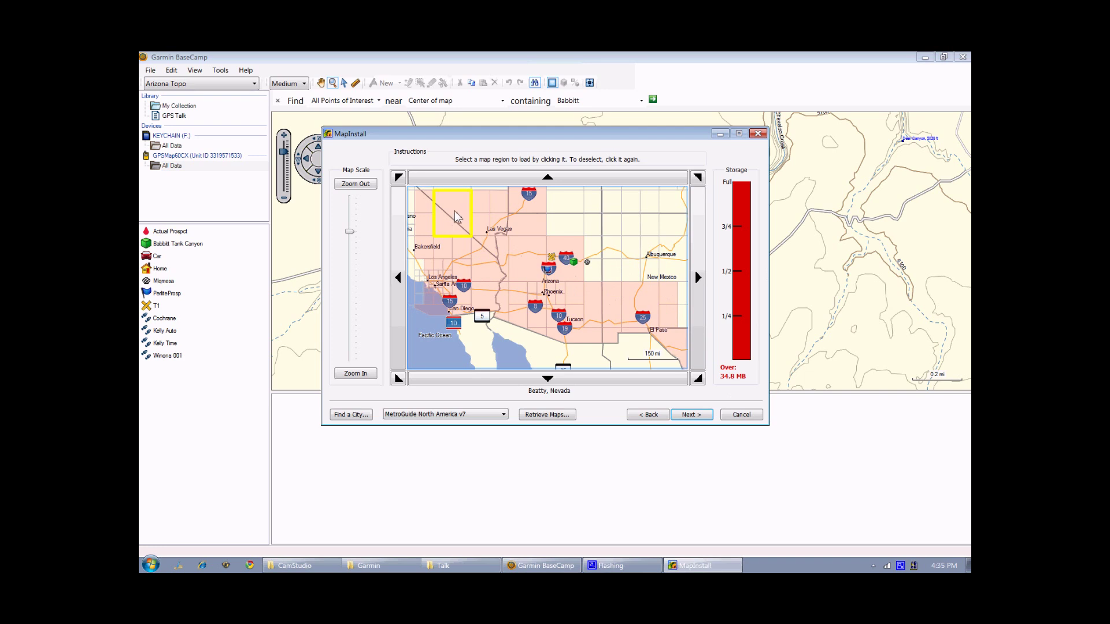
Deselect outlying California, Las Vegas, El Paso, Tucson and Phoenix tiles until 413 KB remain free.
left_click(421, 208)
left_click(427, 248)
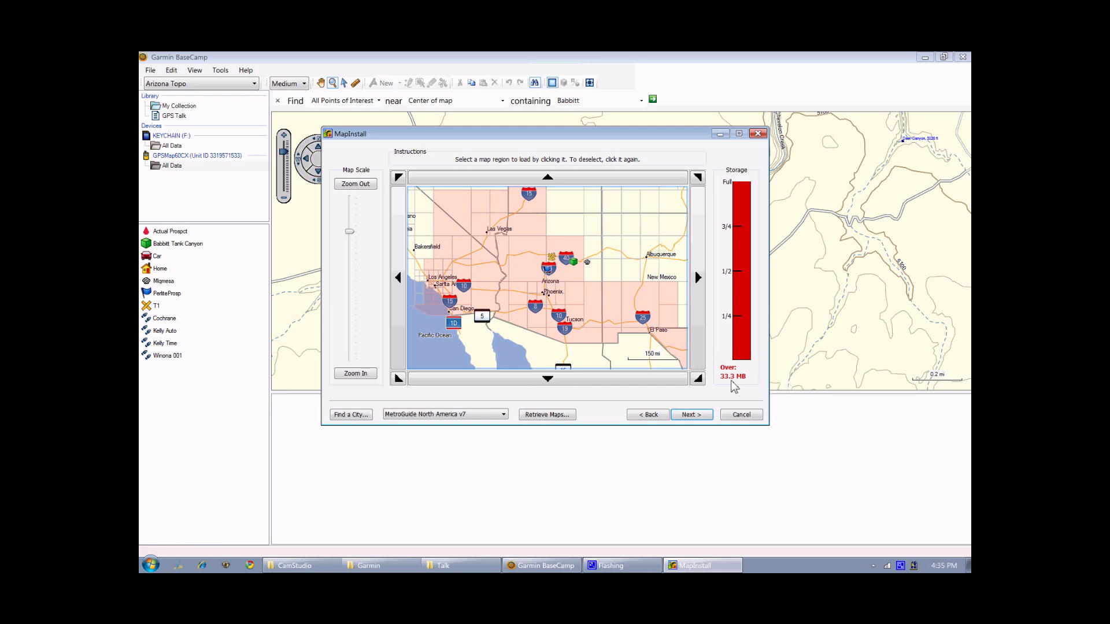
left_click(447, 225)
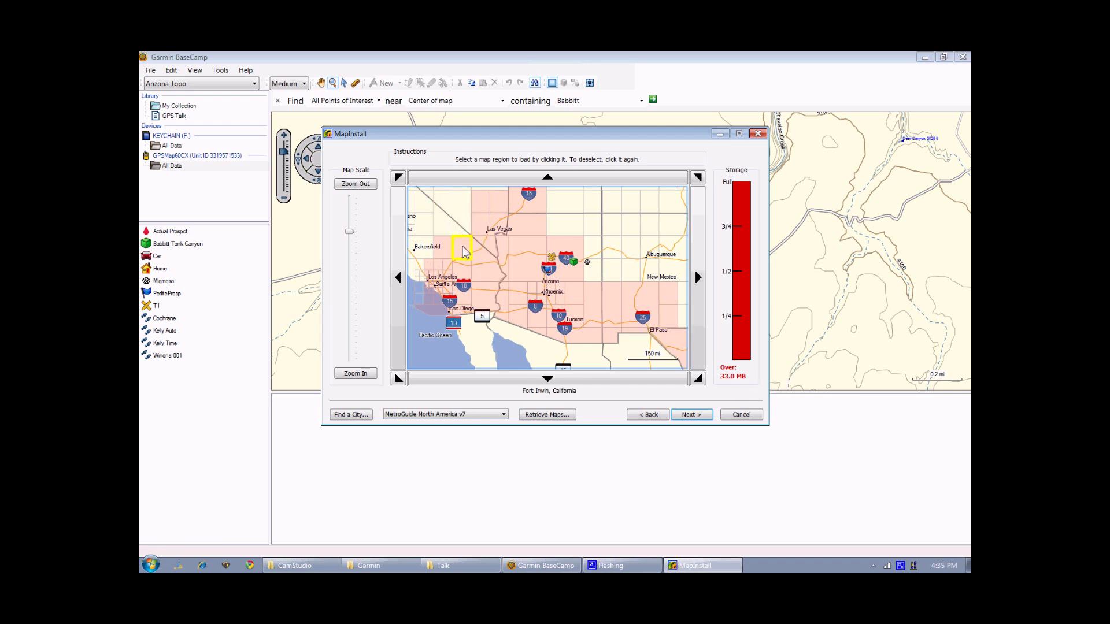
left_click(437, 271)
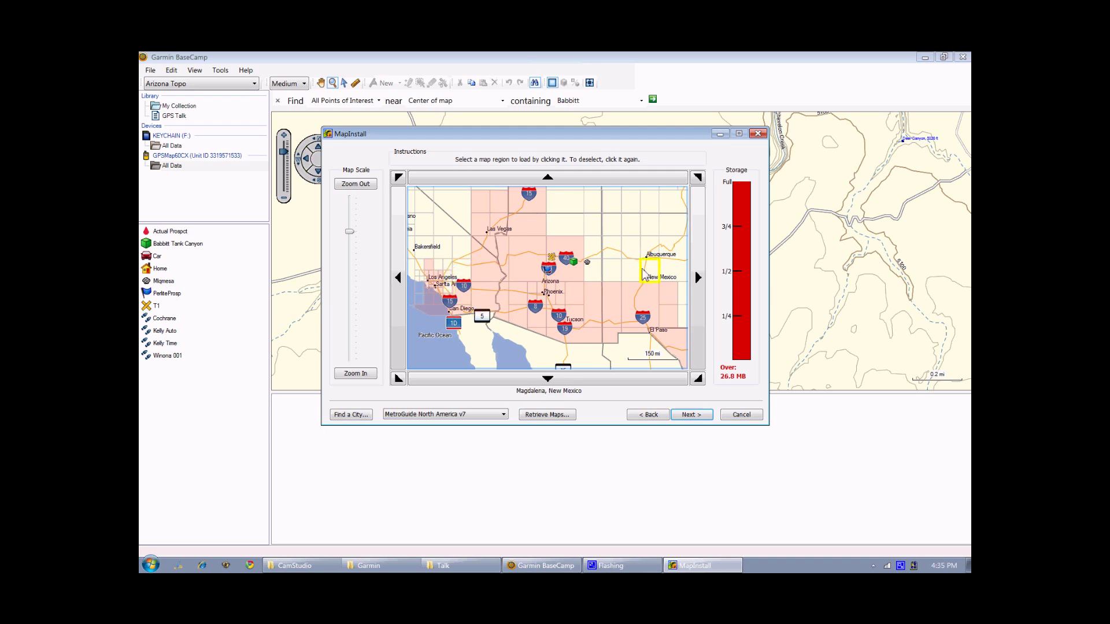
left_click(649, 319)
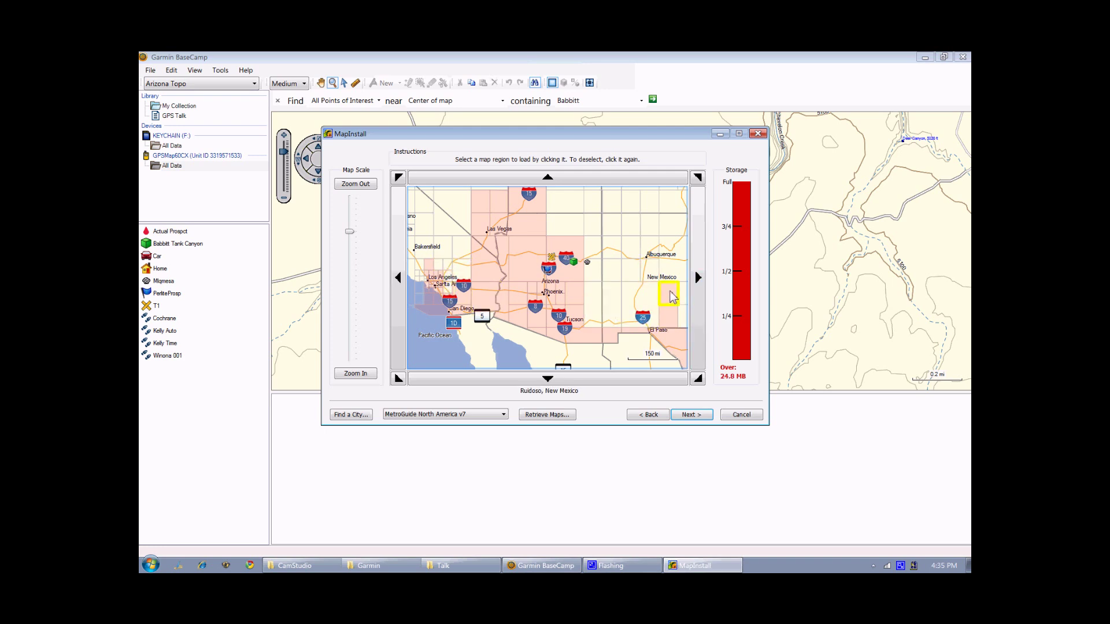
left_click(672, 296)
left_click(601, 335)
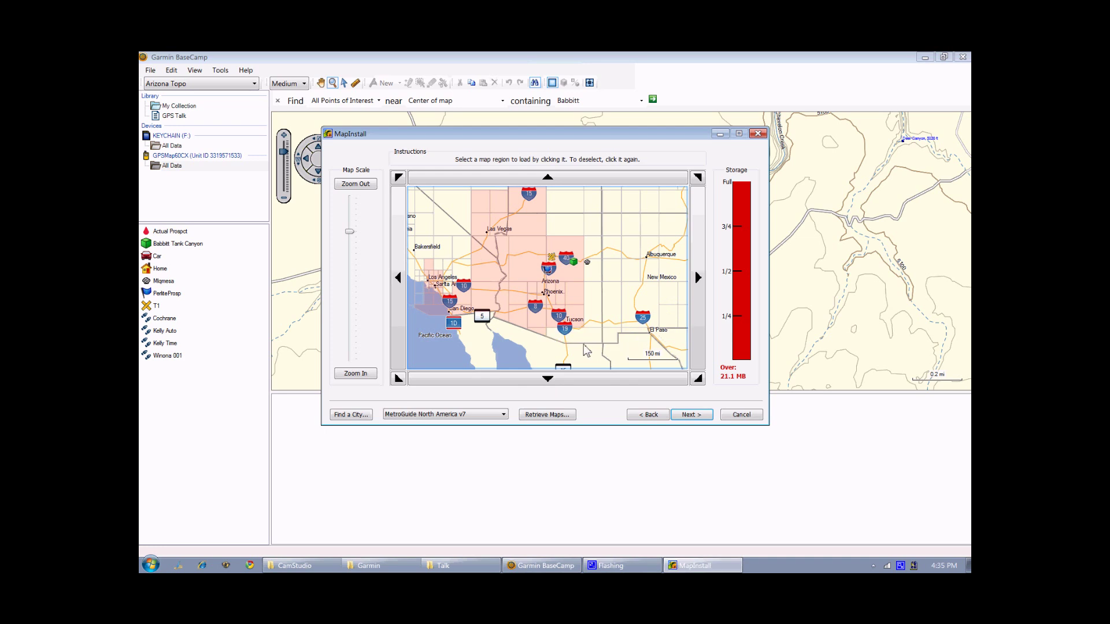
left_click(450, 304)
left_click(431, 276)
left_click(517, 210)
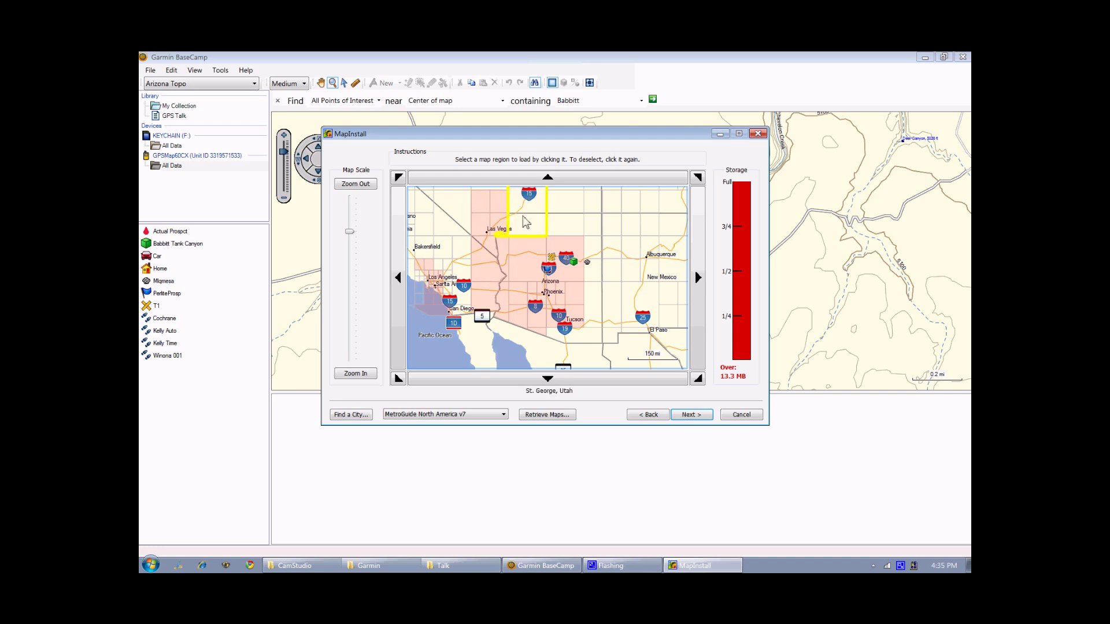
left_click(485, 225)
left_click(480, 202)
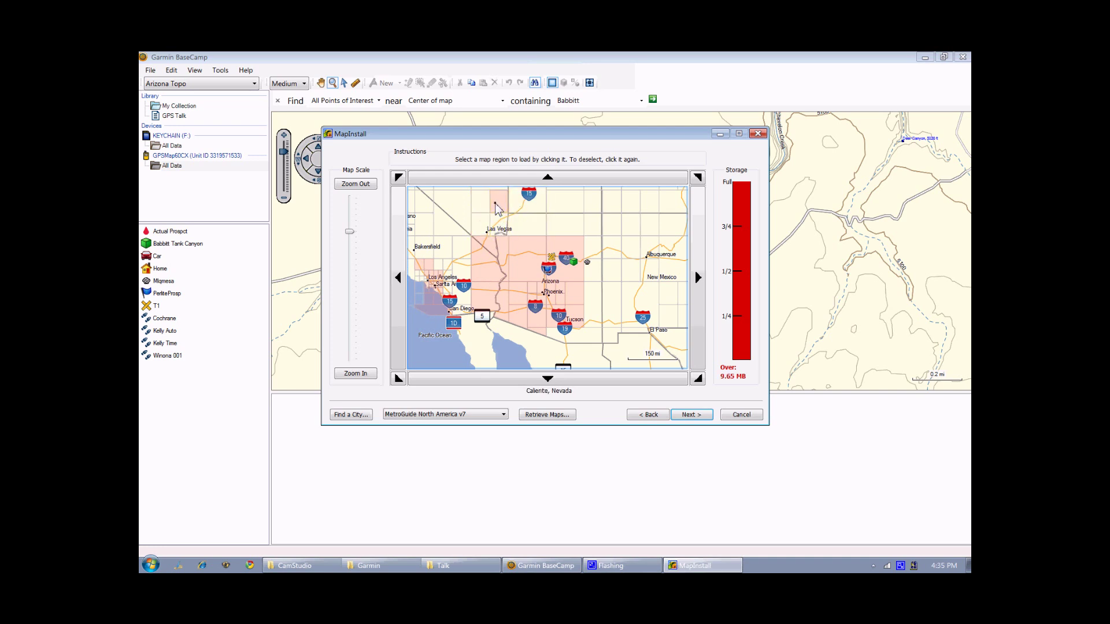
left_click(500, 203)
left_click(500, 226)
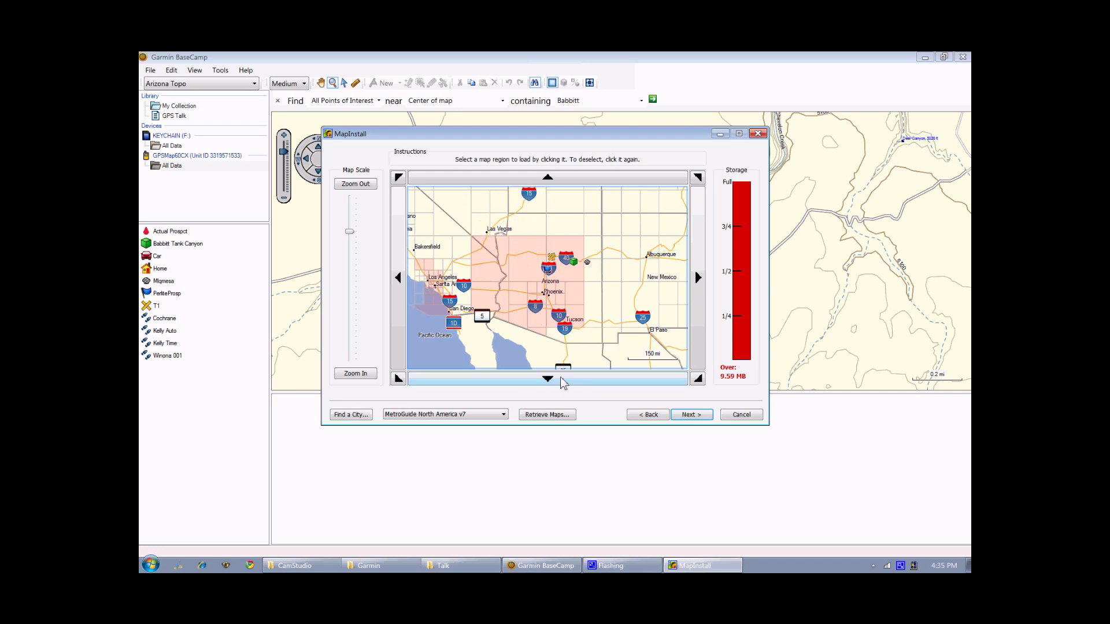
left_click(567, 318)
left_click(556, 296)
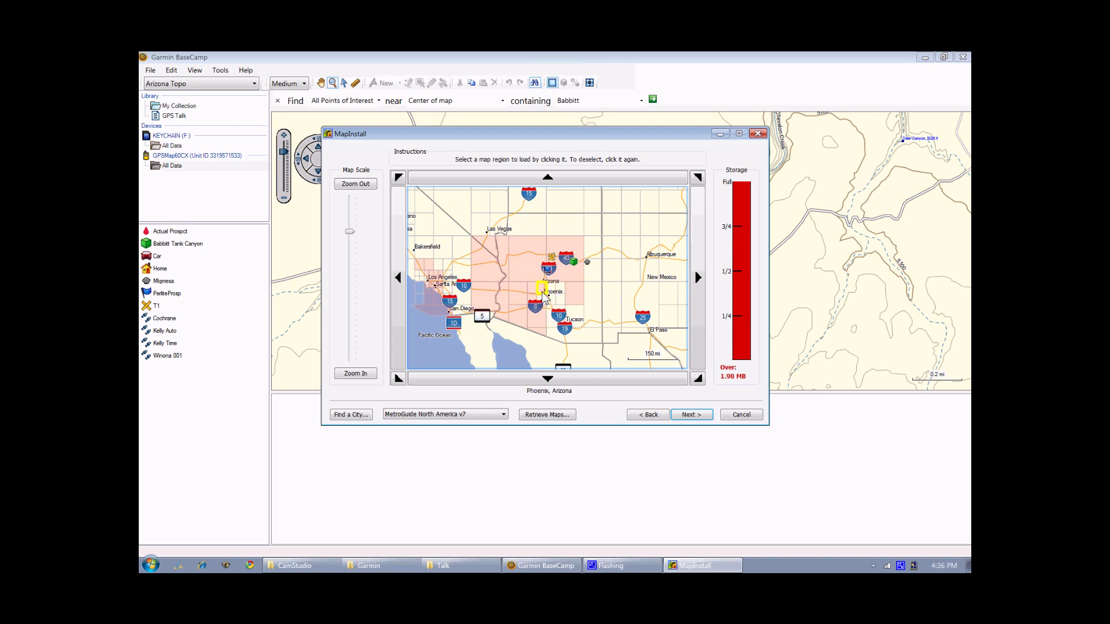
left_click(533, 289)
left_click(534, 289)
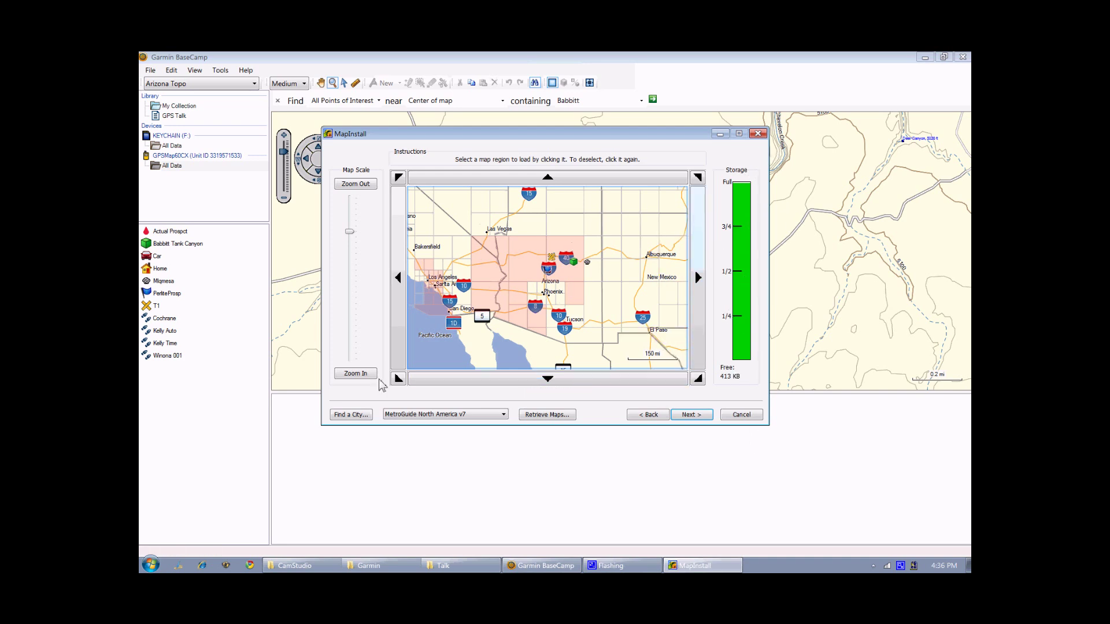
Switch the product back to Arizona Topo and advance to the final install page.
left_click(504, 415)
left_click(432, 433)
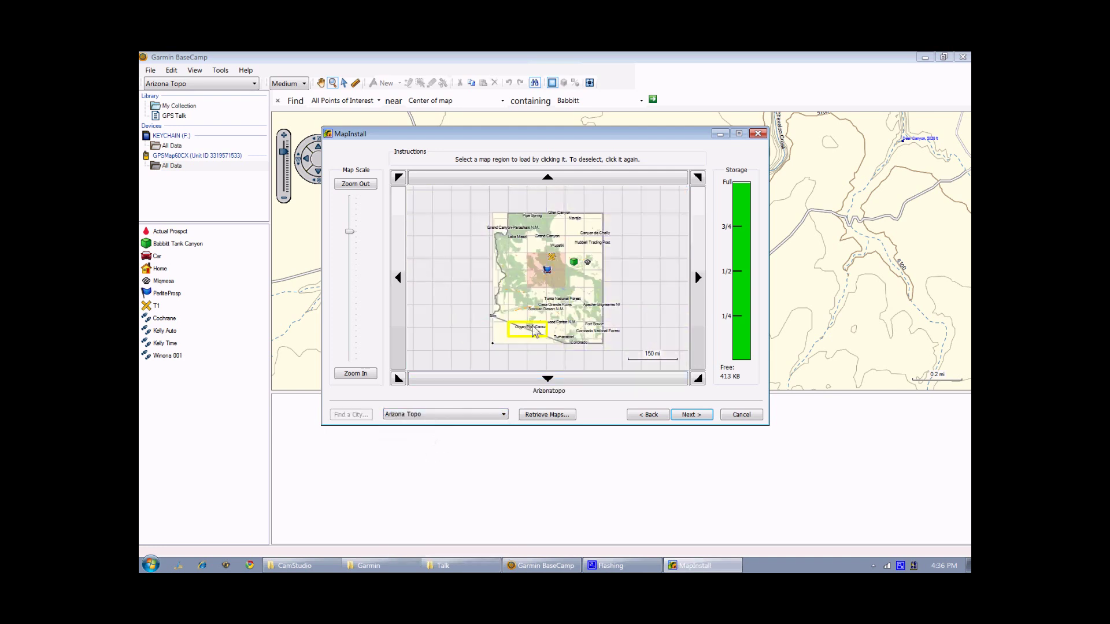
left_click(692, 415)
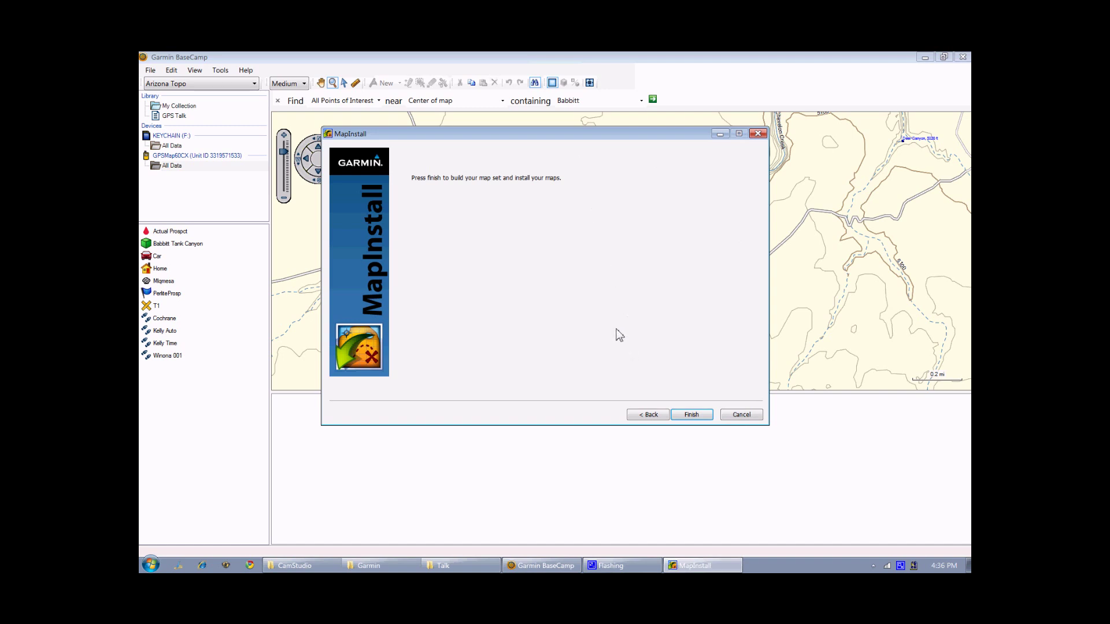
left_click(900, 567)
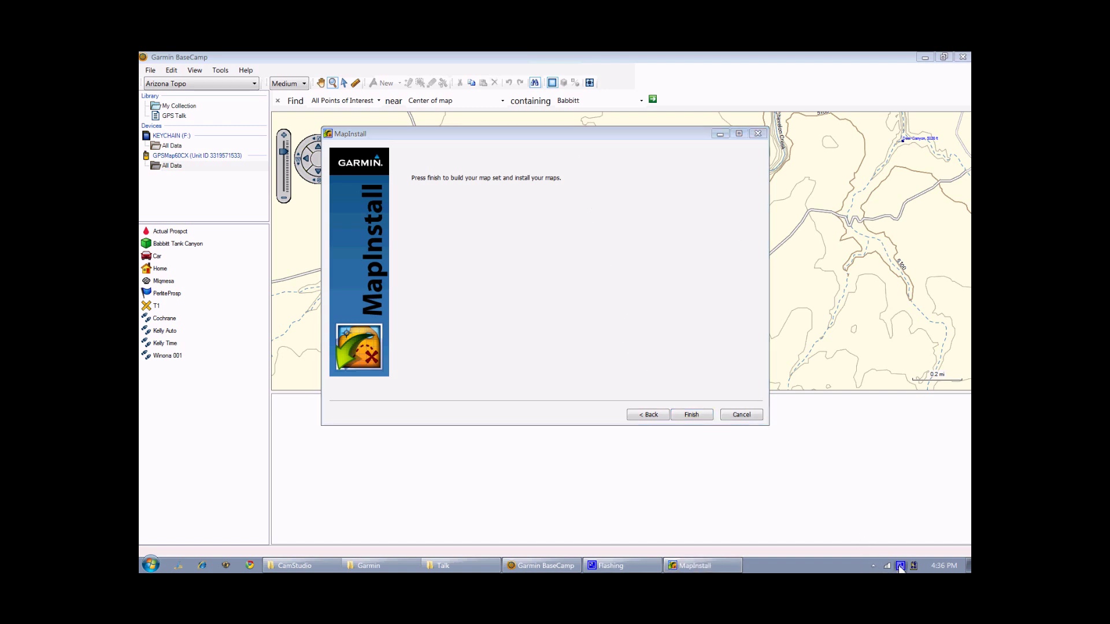
right_click(904, 566)
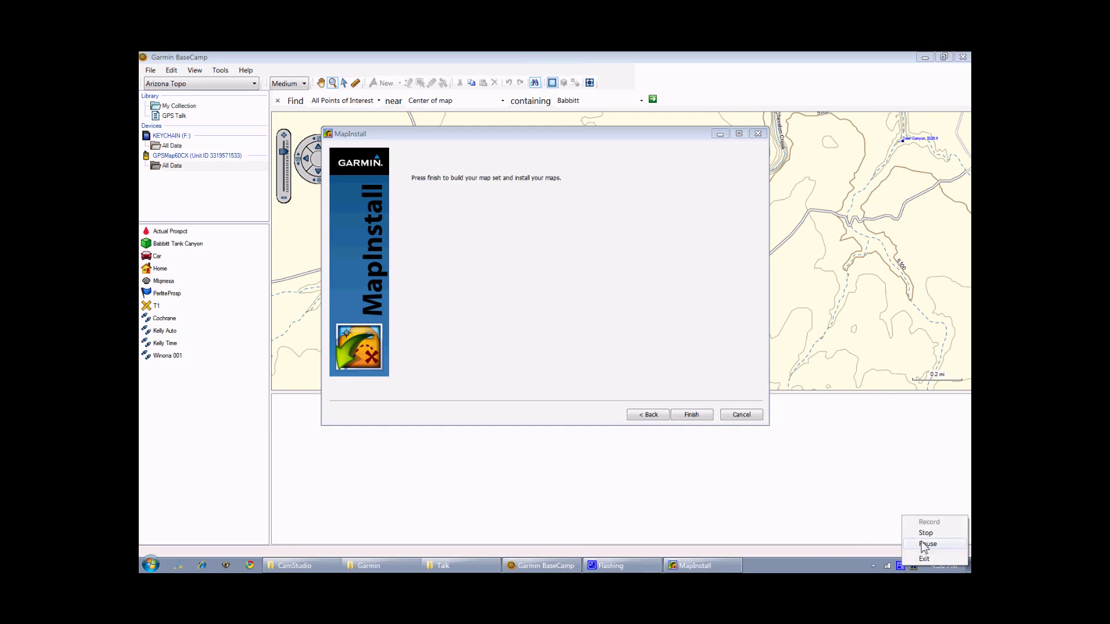